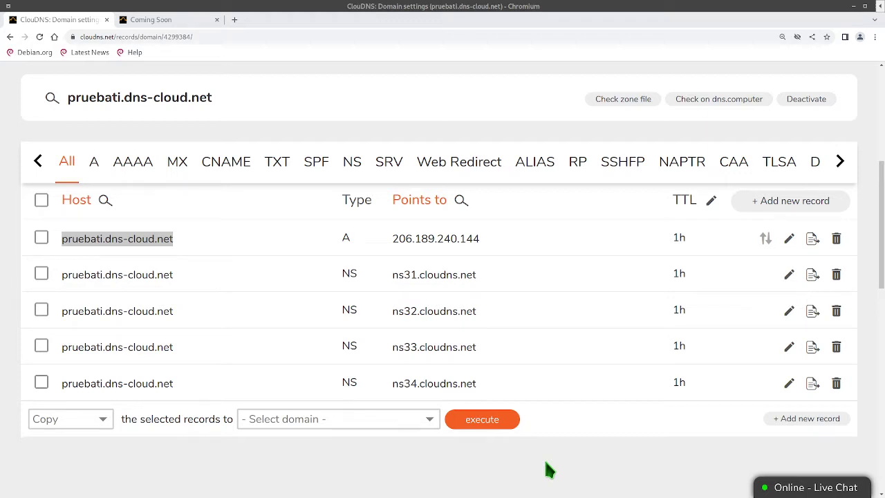
Reload the domain's under-construction page in the site's tab.
left_click(160, 19)
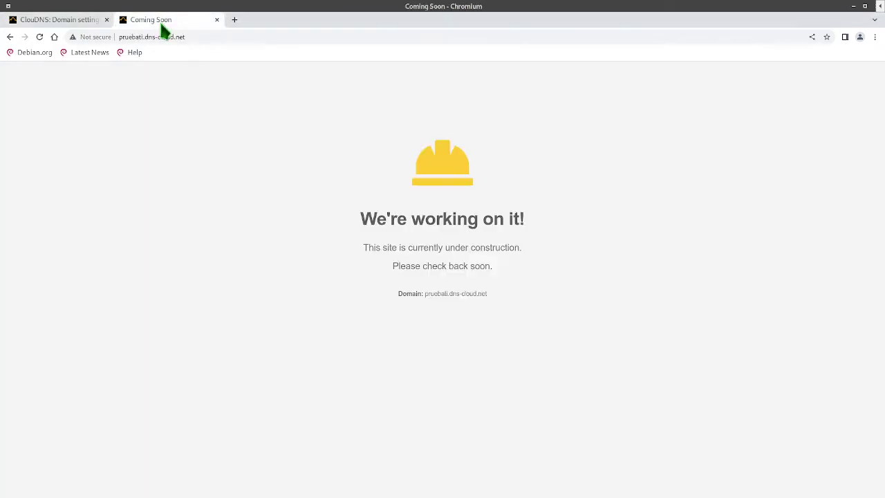
left_click(203, 37)
key("Return")
Back in ClouDNS, filter the records to A only, then show all record types again.
key("ctrl+Page_Up")
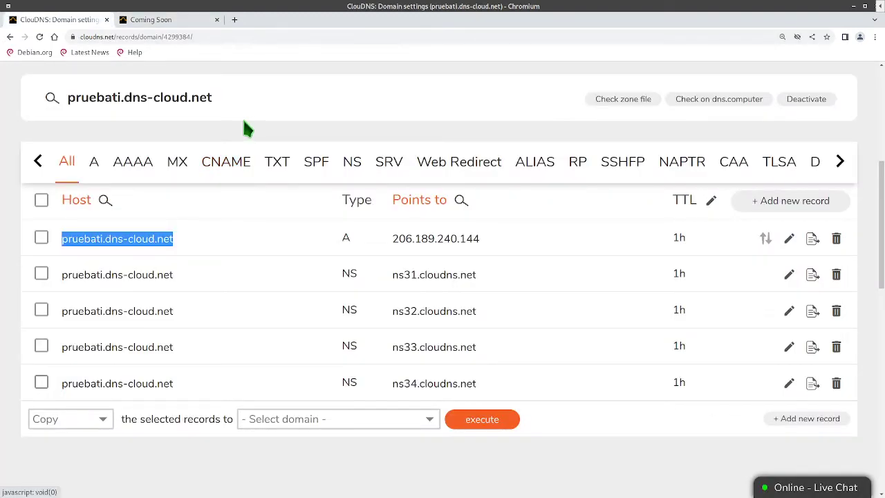
left_click(97, 164)
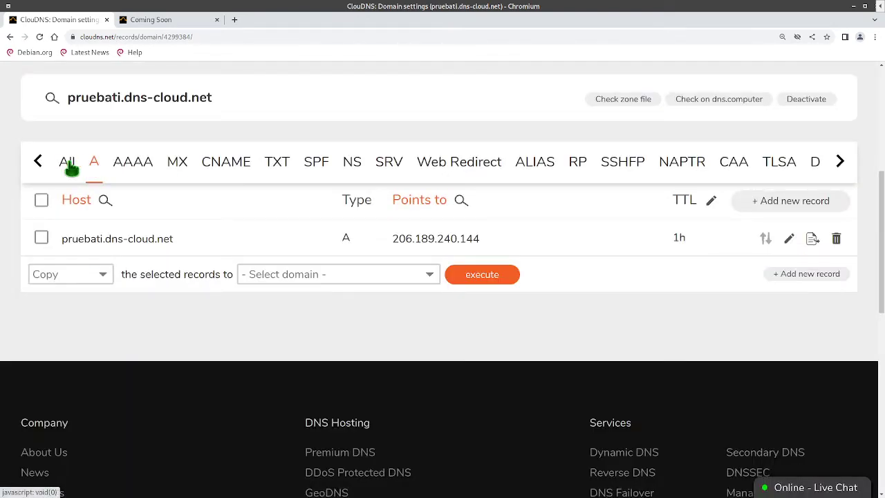
left_click(68, 166)
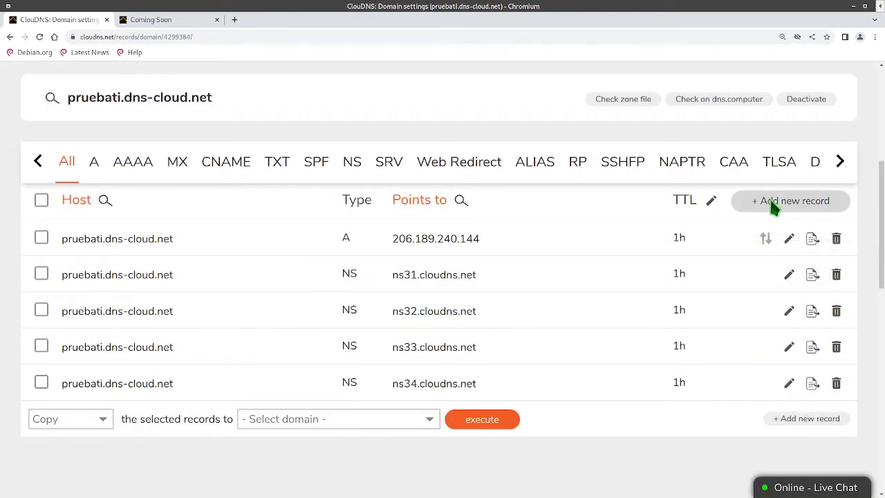
Add a record with host respaldos pointing to 7.8.9.14 and save it.
left_click(746, 200)
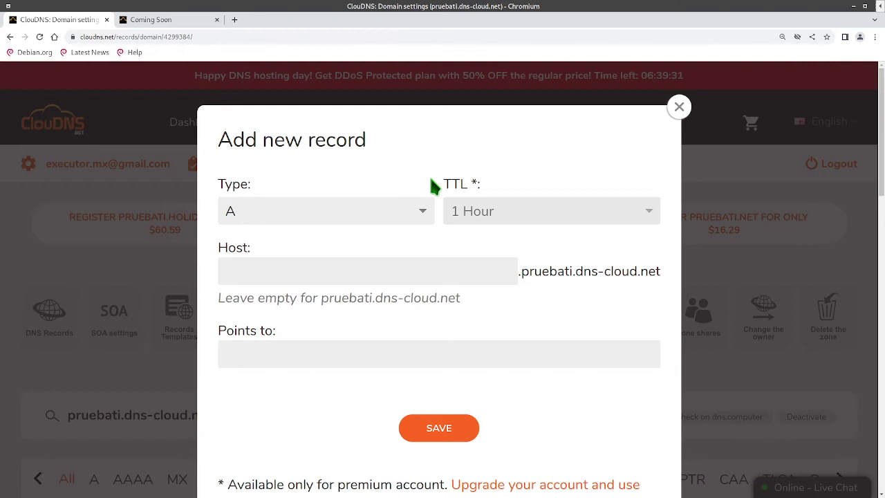
left_click(371, 264)
type("resp")
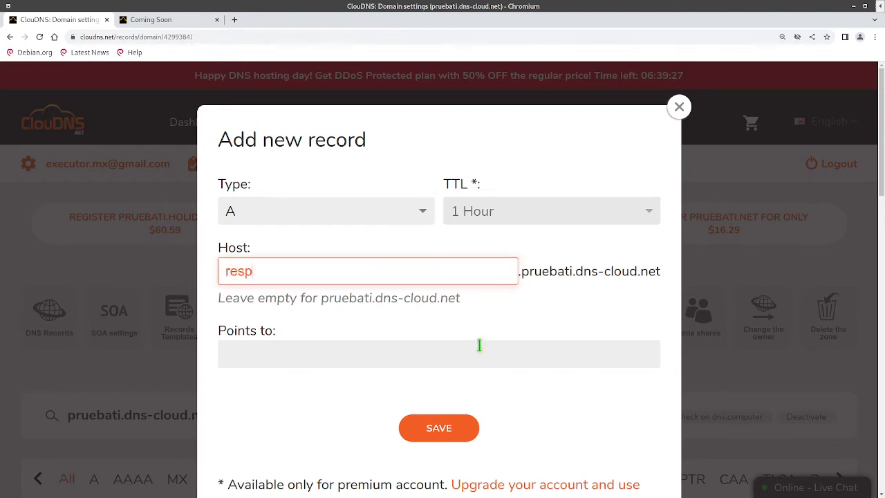
type("aldos")
left_click(315, 352)
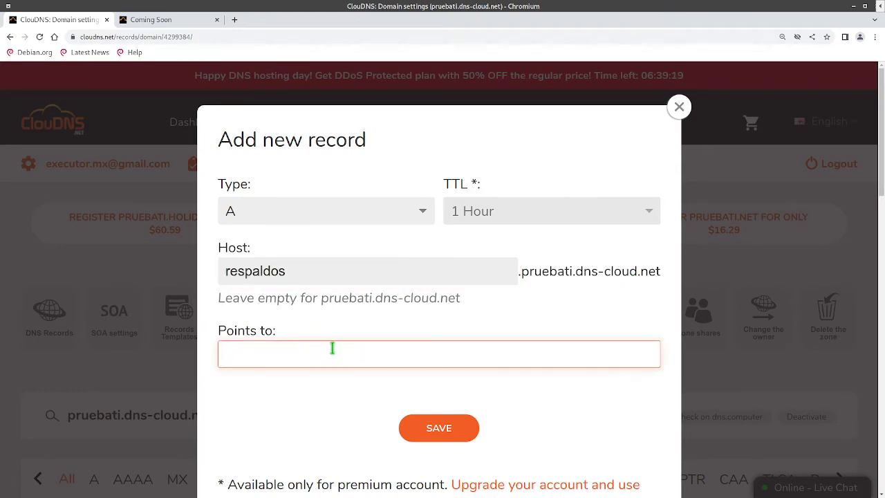
type("7.8.")
type("9.14")
key("Tab")
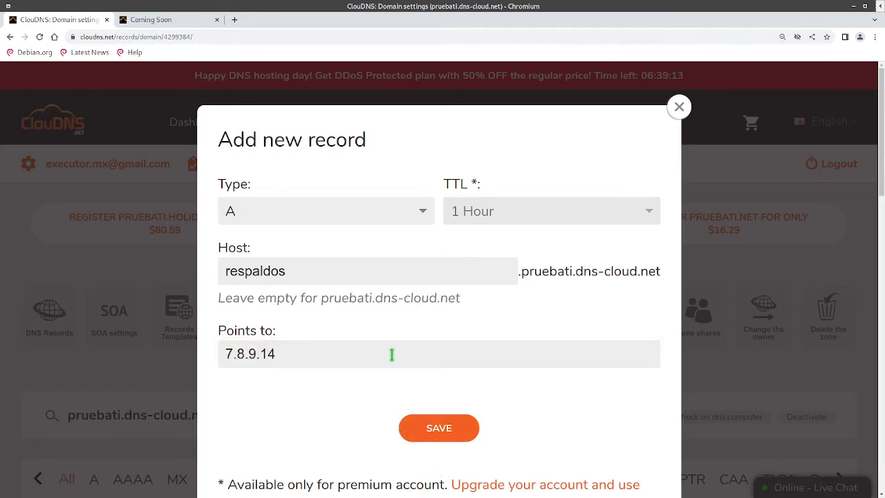
left_click(392, 354)
left_click(436, 429)
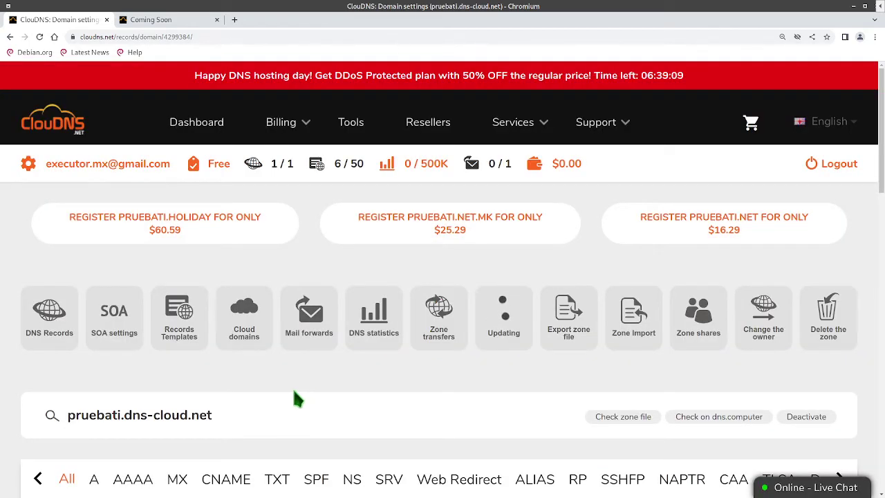
scroll(293, 394, "down", 1)
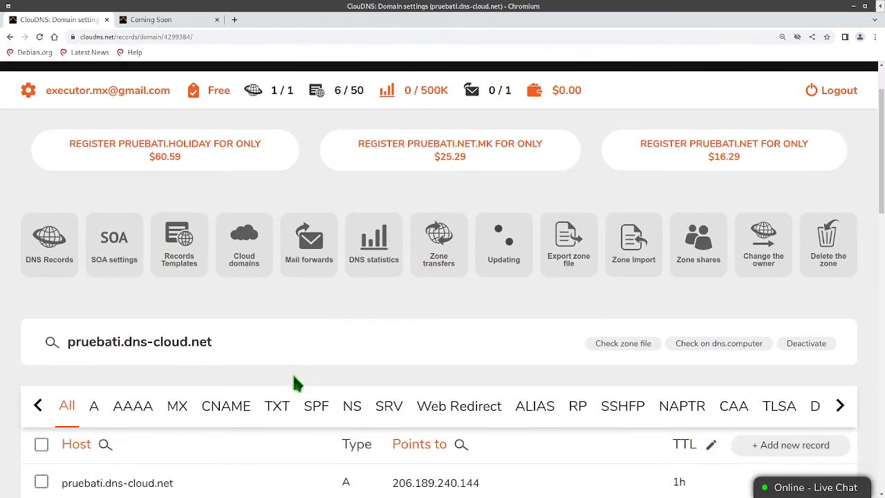
scroll(297, 356, "down", 1)
scroll(297, 356, "down", 1)
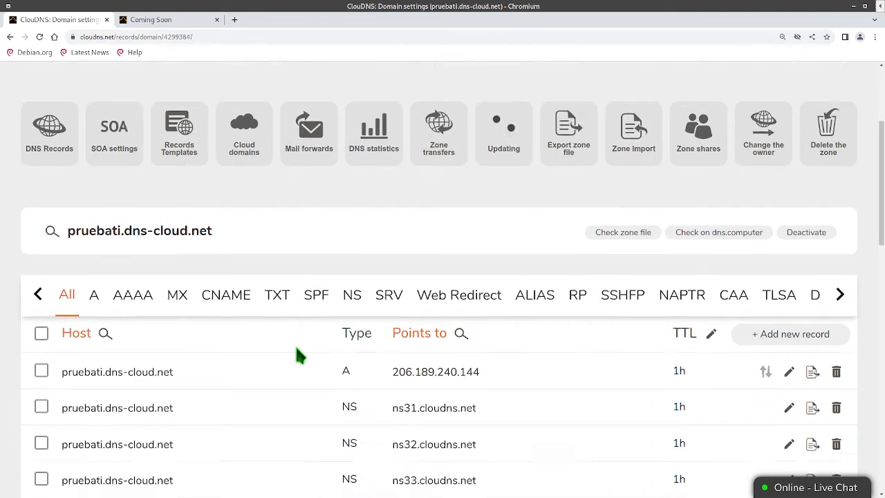
scroll(296, 355, "down", 1)
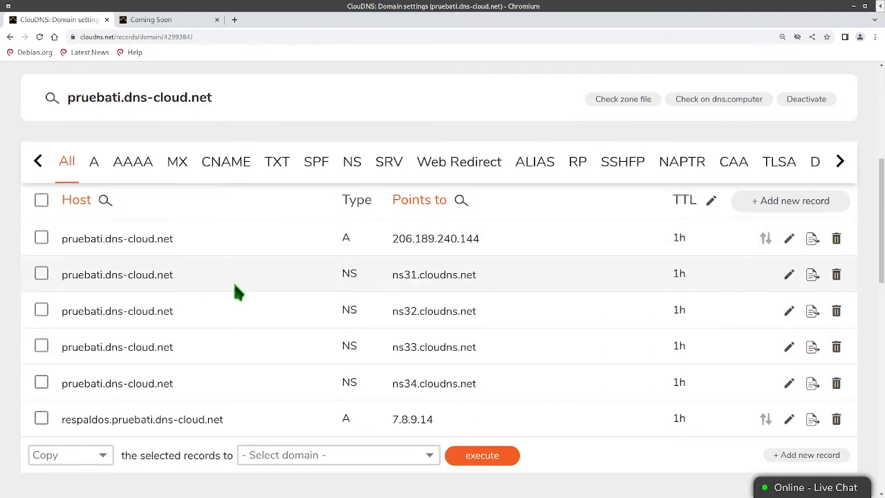
left_click_drag(228, 420, 56, 419)
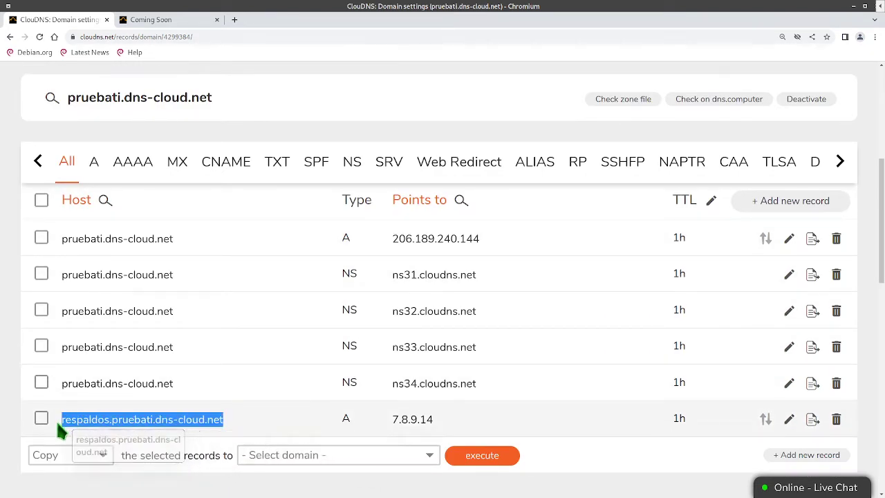
left_click(110, 420)
left_click_drag(110, 420, 234, 423)
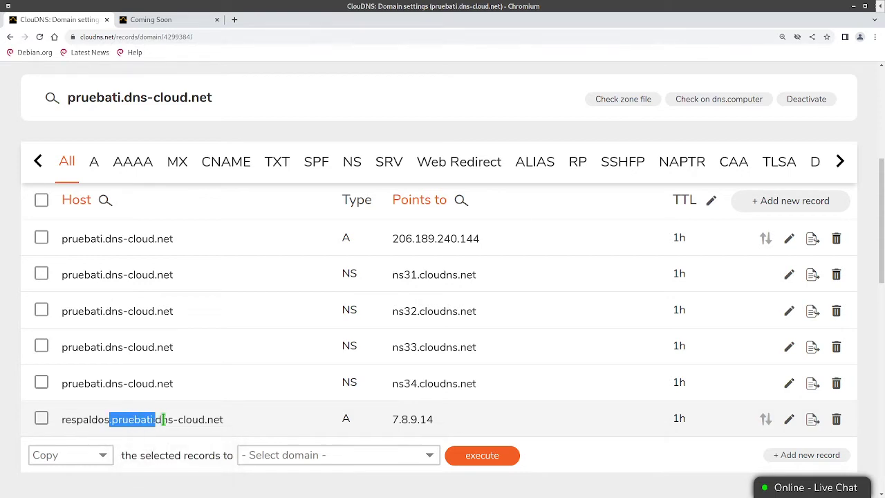
left_click(234, 423)
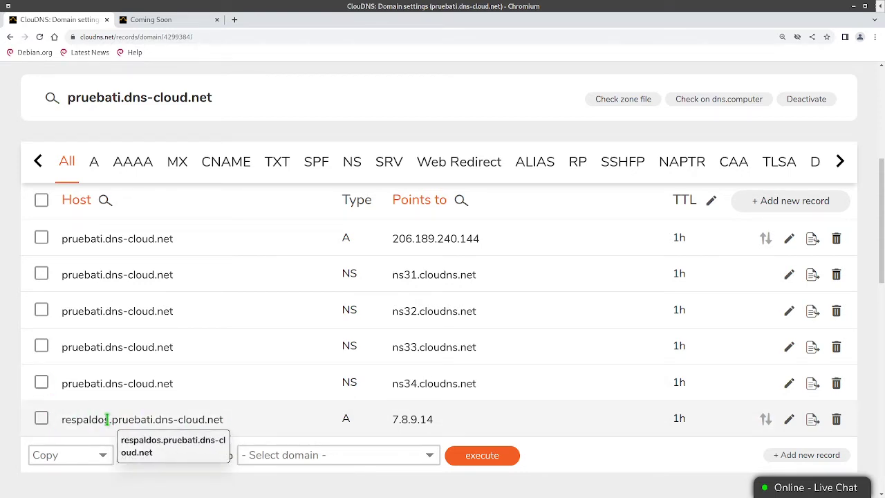
left_click_drag(108, 419, 61, 419)
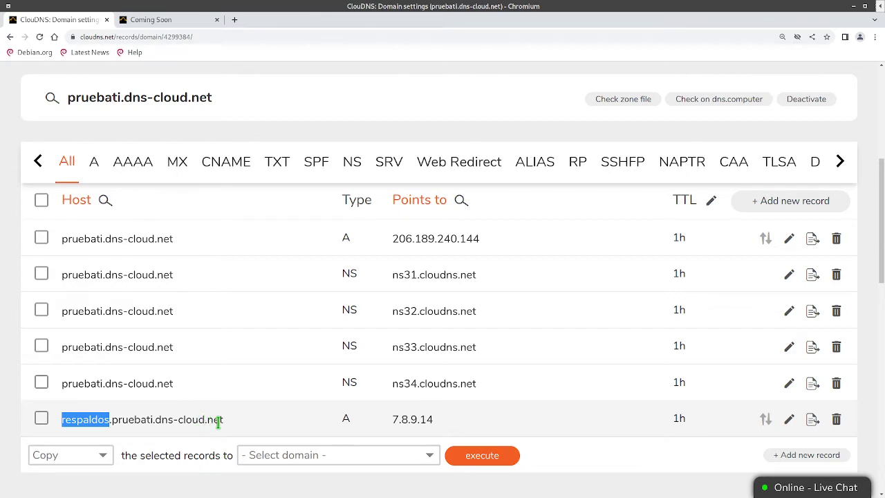
left_click_drag(223, 420, 112, 420)
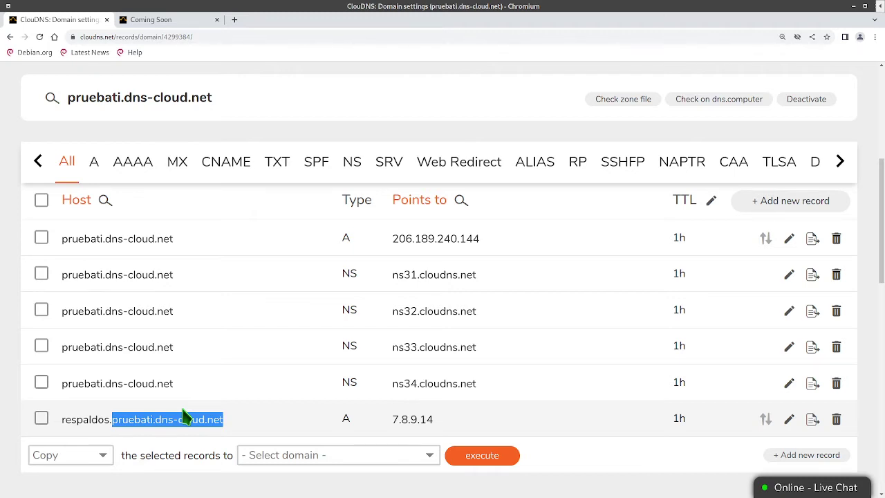
Delete the respaldos A record (7.8.9.14) and confirm the deletion.
left_click(224, 419)
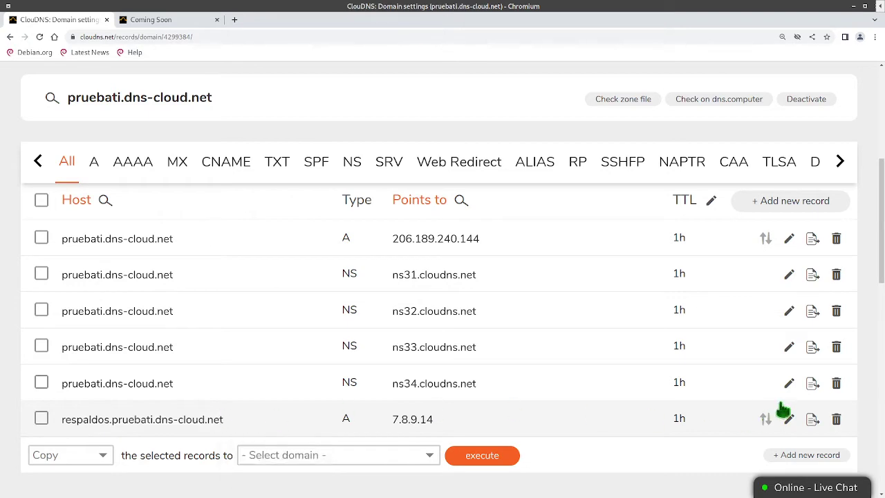
left_click(836, 419)
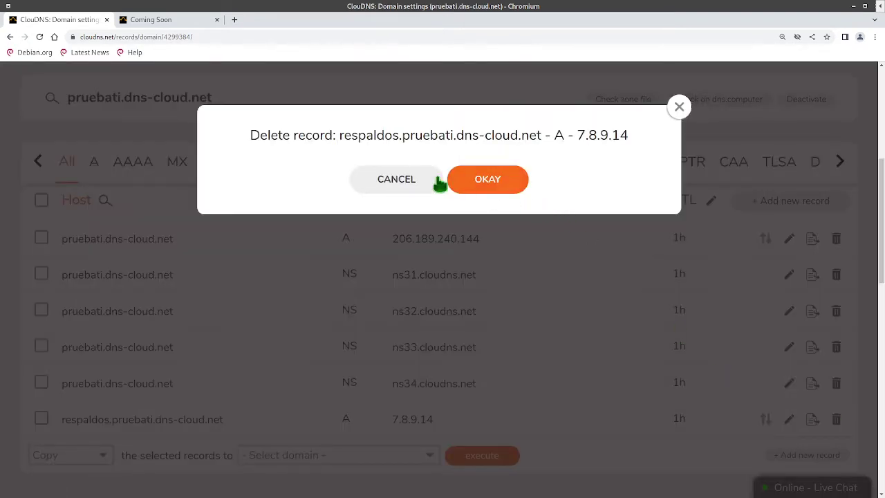
left_click(464, 182)
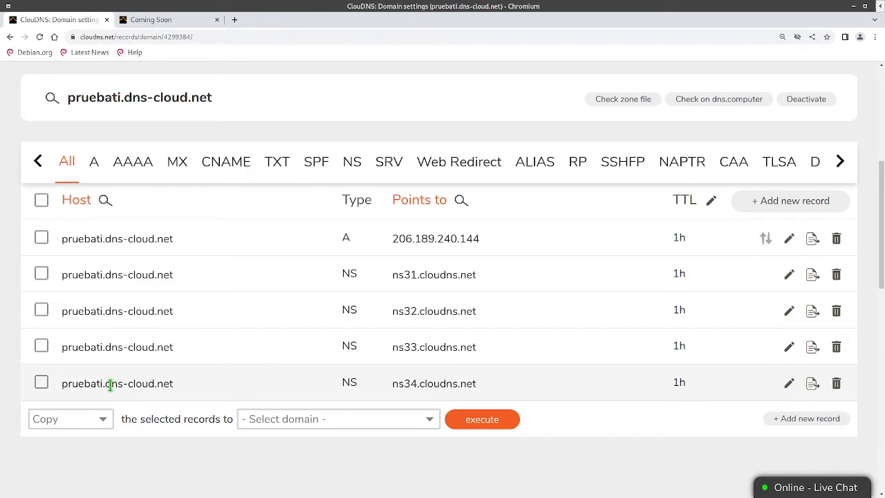
Highlight the root A record's host name and its IP 206.189.240.144.
left_click_drag(235, 238, 59, 239)
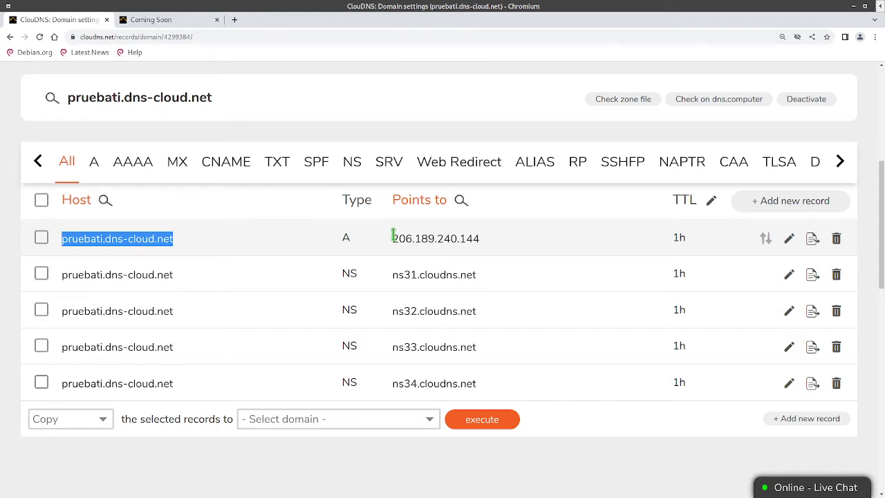
left_click_drag(392, 238, 493, 242)
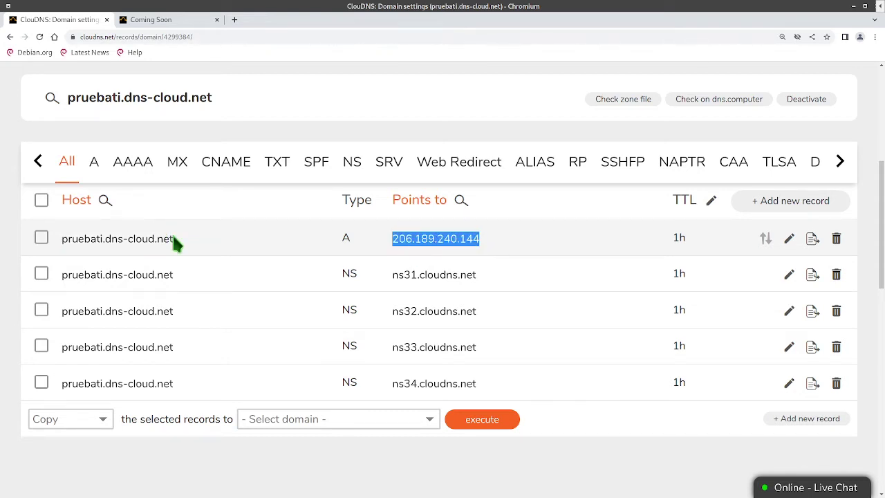
left_click_drag(174, 240, 61, 239)
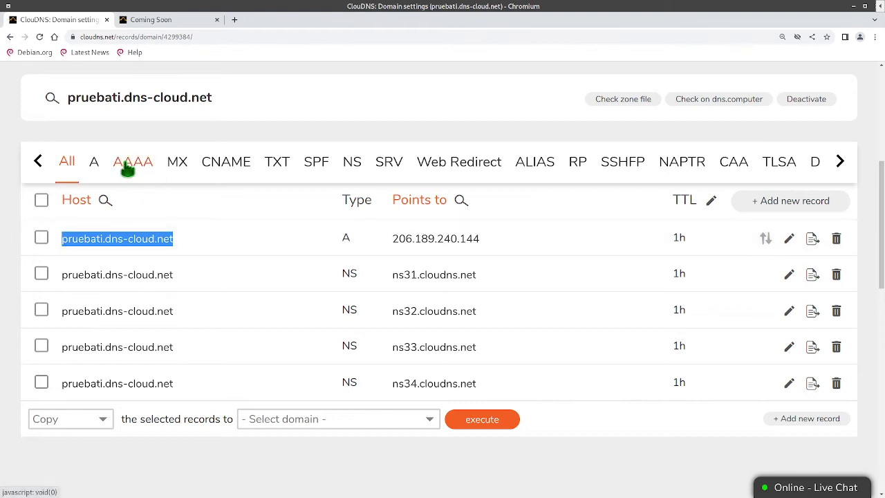
Briefly filter to CNAME records, then start a new record of type CNAME.
left_click(223, 165)
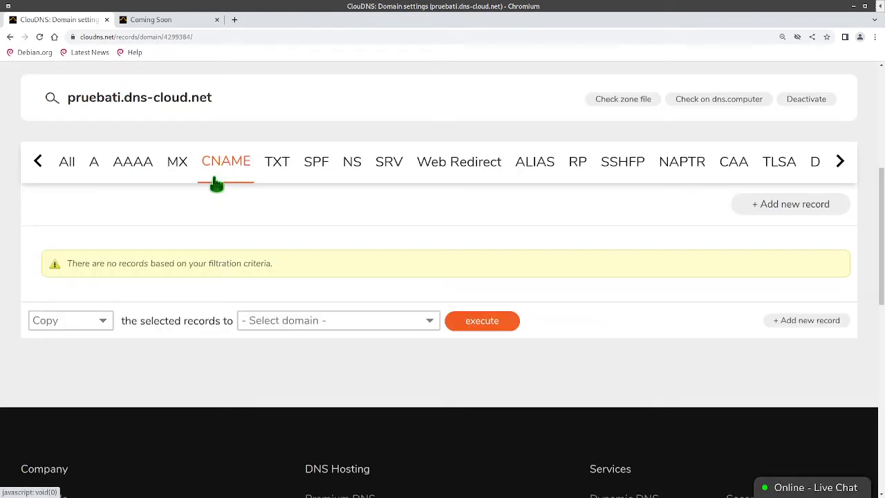
left_click(69, 167)
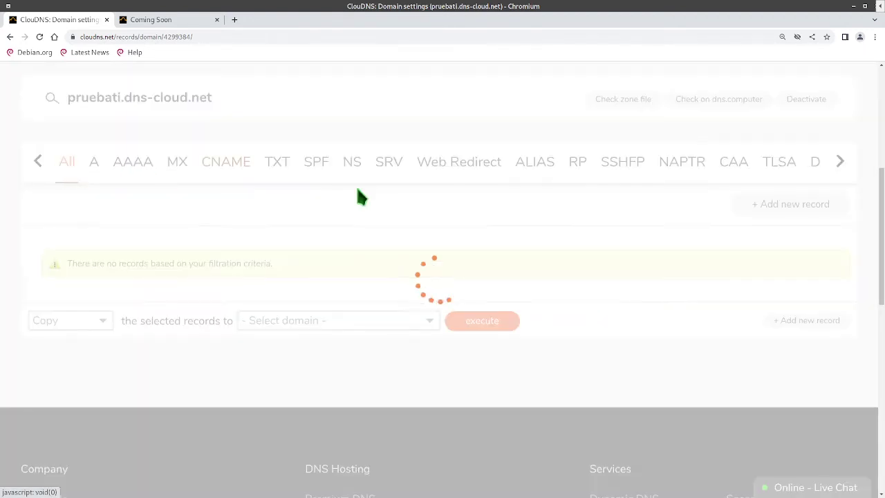
left_click(775, 201)
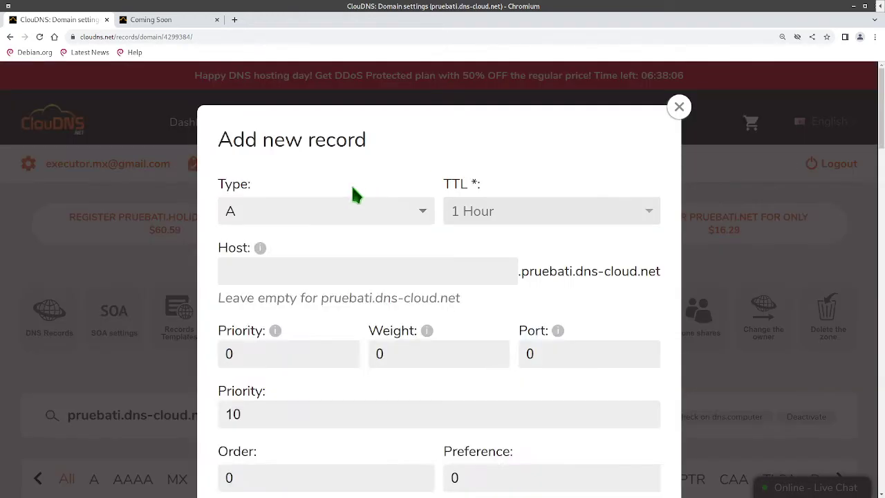
left_click(396, 211)
left_click(331, 294)
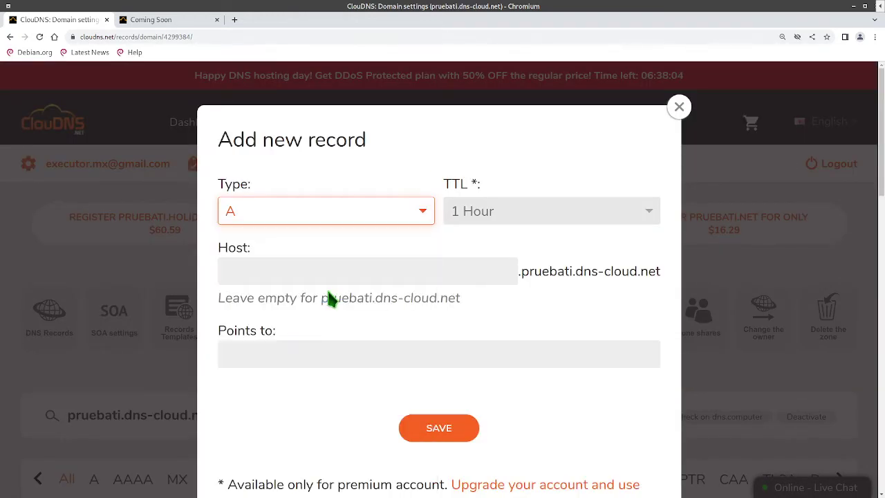
Enter host respaldos with target @ and save the CNAME record.
left_click(374, 271)
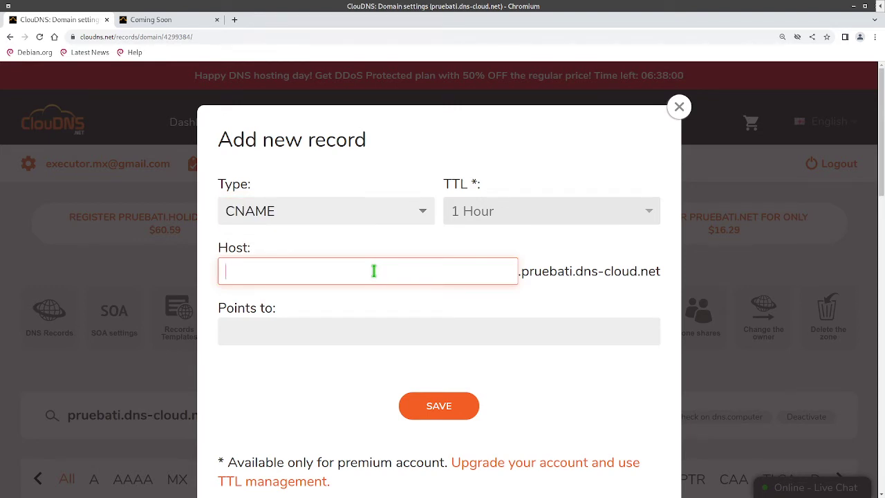
type("res")
type("paldos")
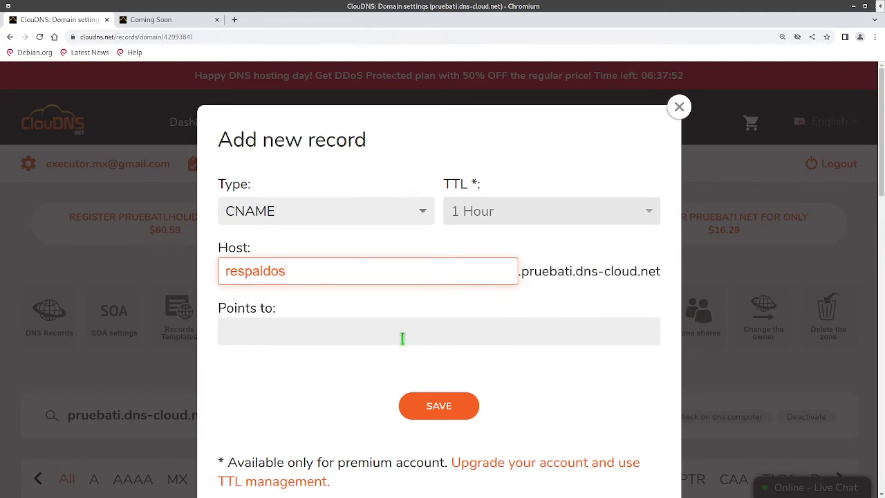
left_click(375, 337)
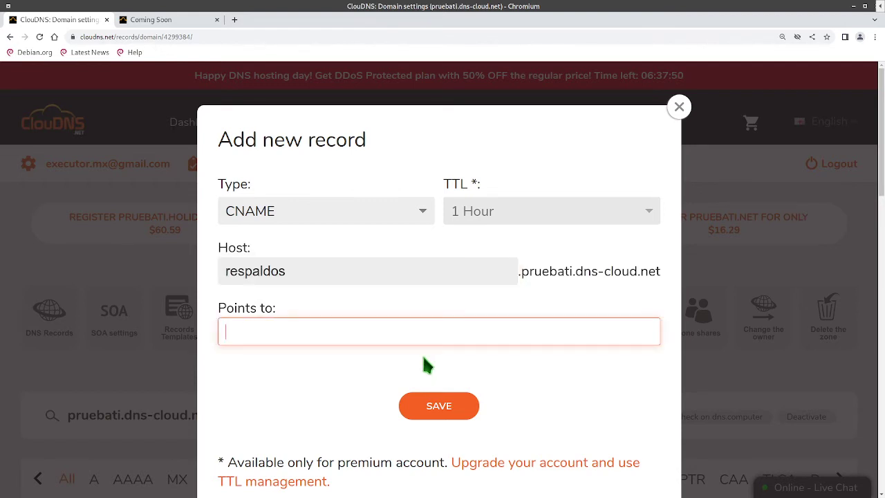
scroll(341, 369, "down", 2)
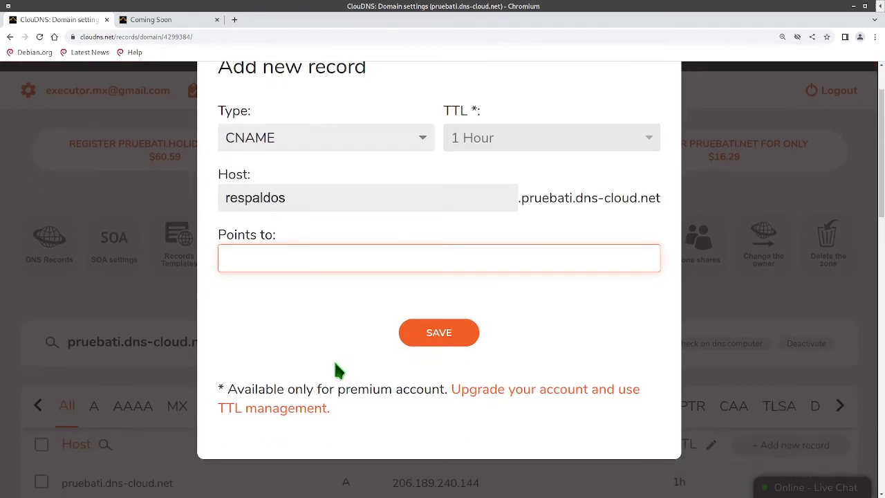
scroll(339, 372, "up", 1)
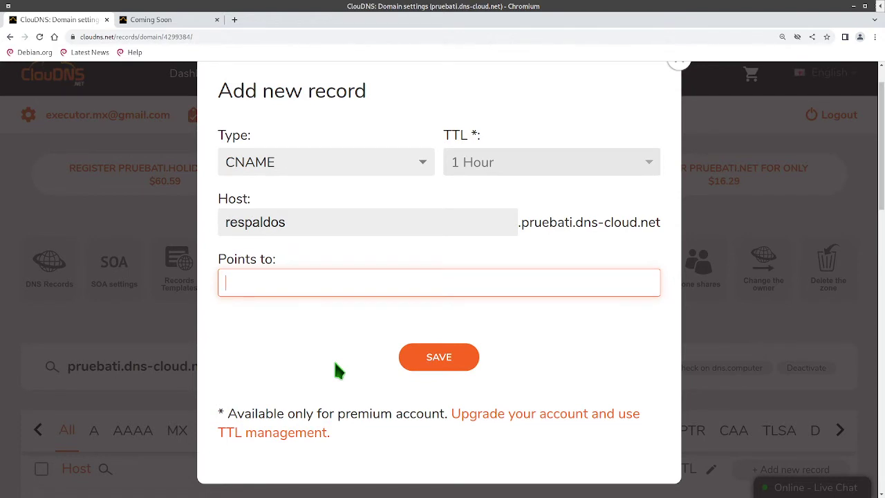
type("@")
left_click(421, 367)
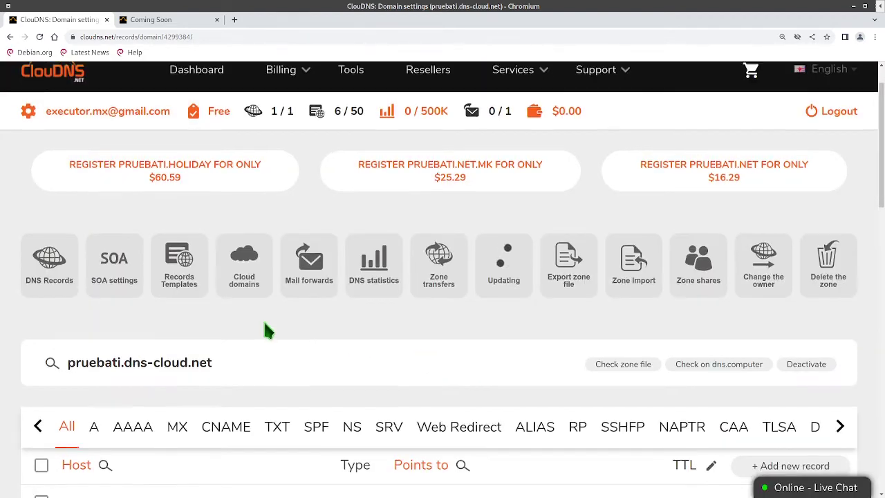
scroll(267, 330, "down", 3)
Scroll to the records table, select the pruebati.dns-cloud.net host text, and open a terminal.
scroll(266, 330, "down", 3)
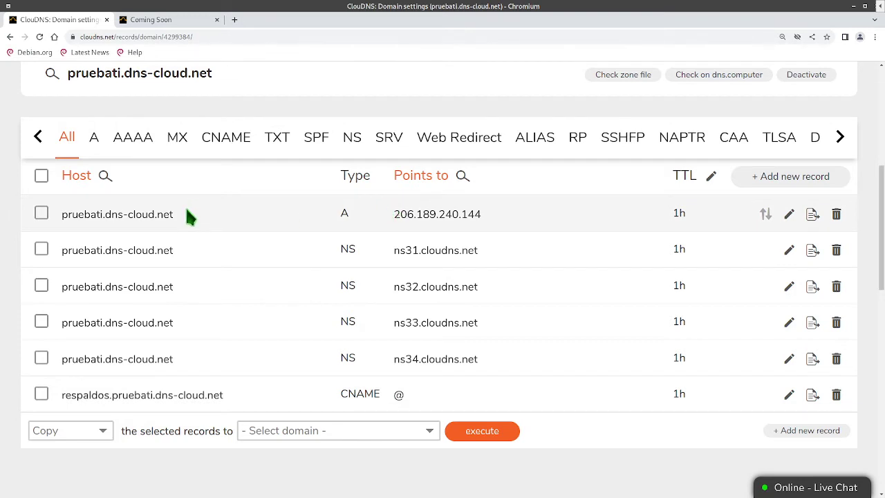
left_click_drag(190, 218, 64, 214)
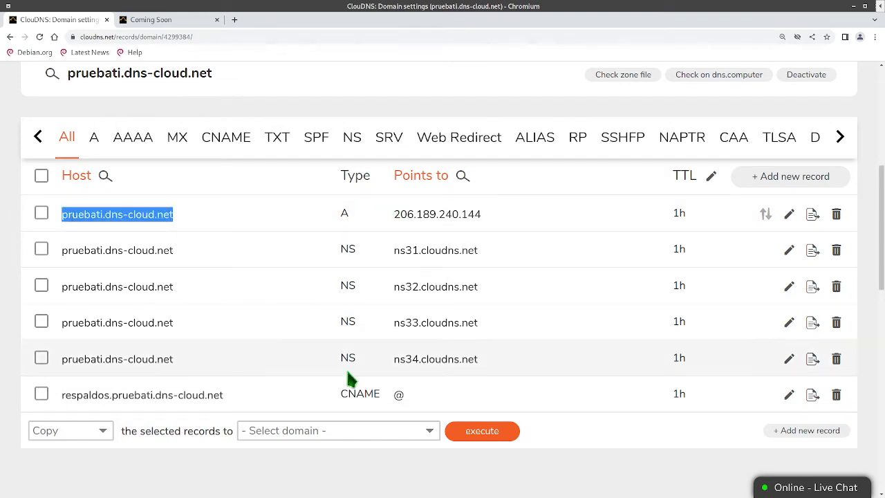
key("ctrl+alt+t")
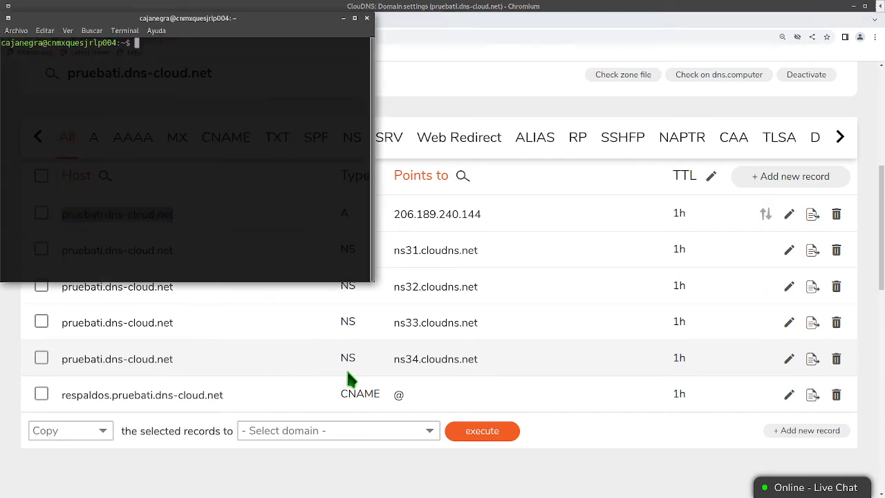
Maximize and enlarge the terminal, then enter respaldos.preubati.dns-cloud.net as a bare command.
type("res")
key("super+Up")
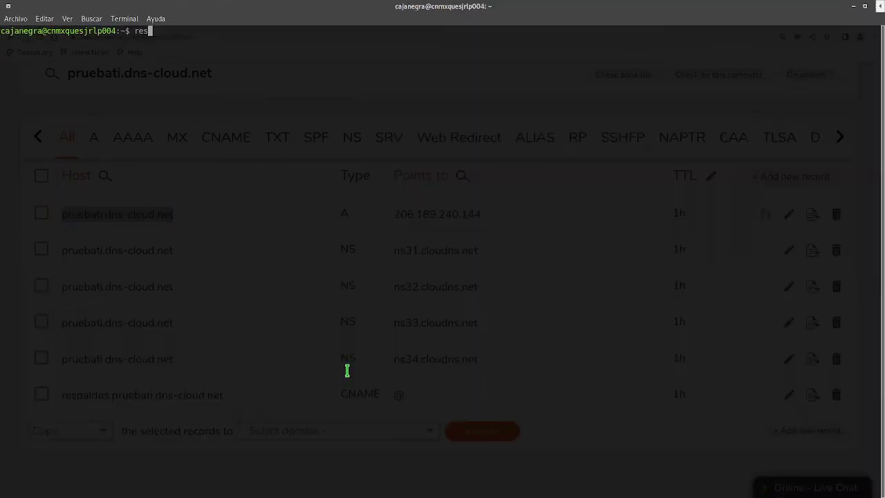
key("ctrl+plus")
key("ctrl+plus")
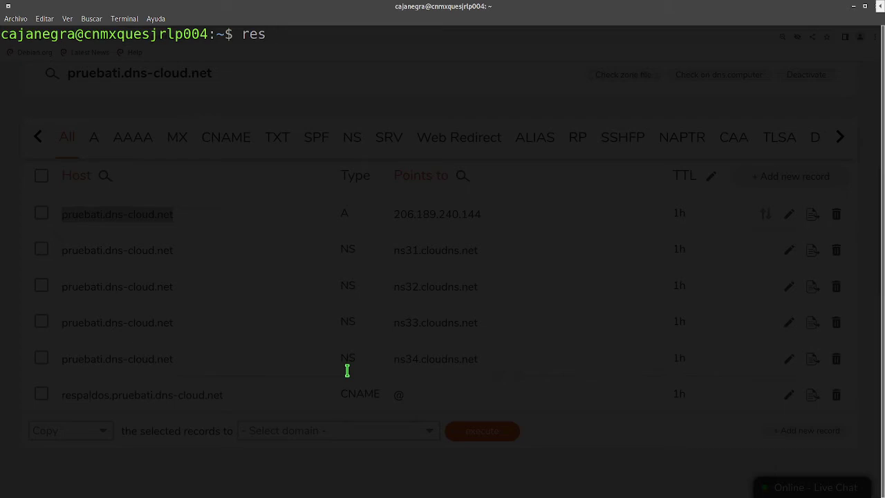
type("paldos.-")
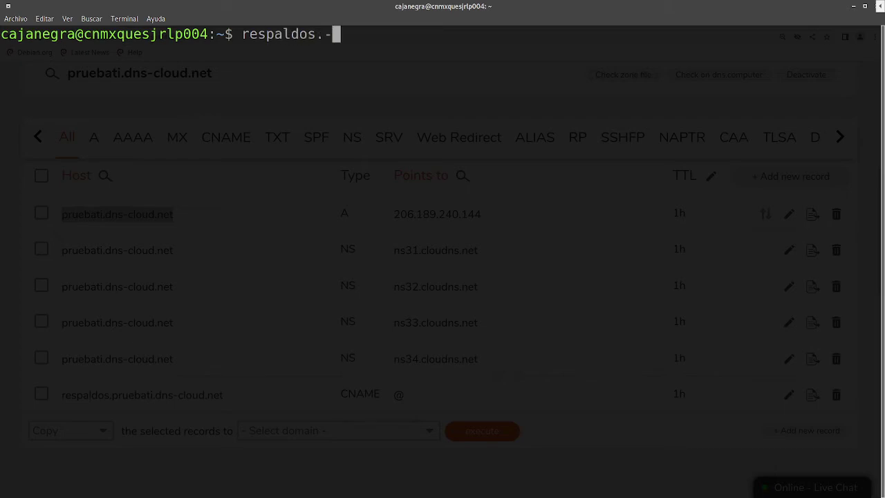
key("BackSpace")
type("preuba")
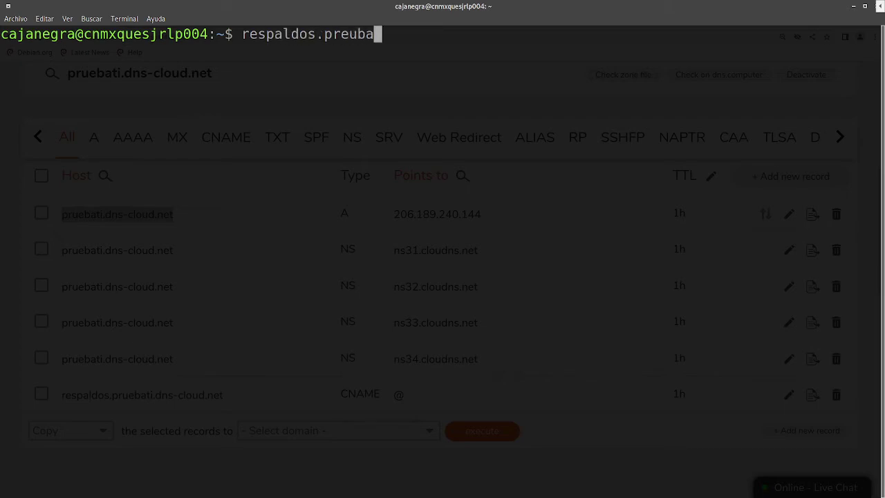
type("ti")
type(".dns-")
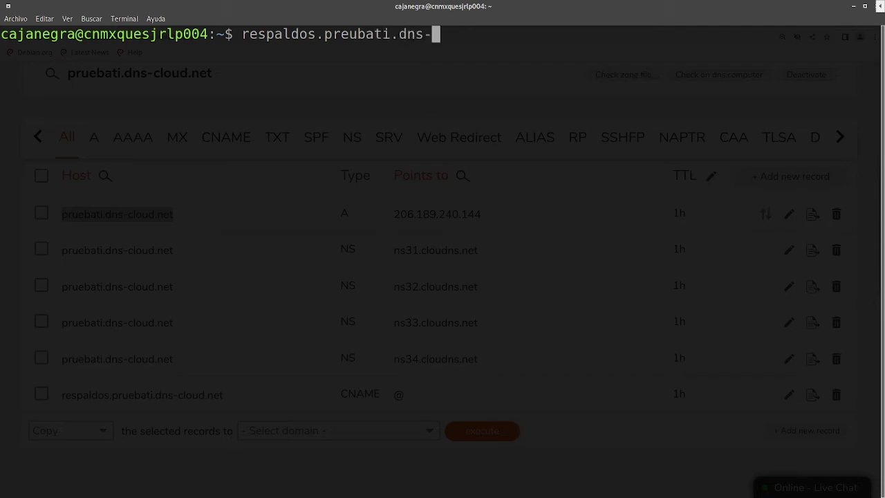
type("cloud.net")
key("Return")
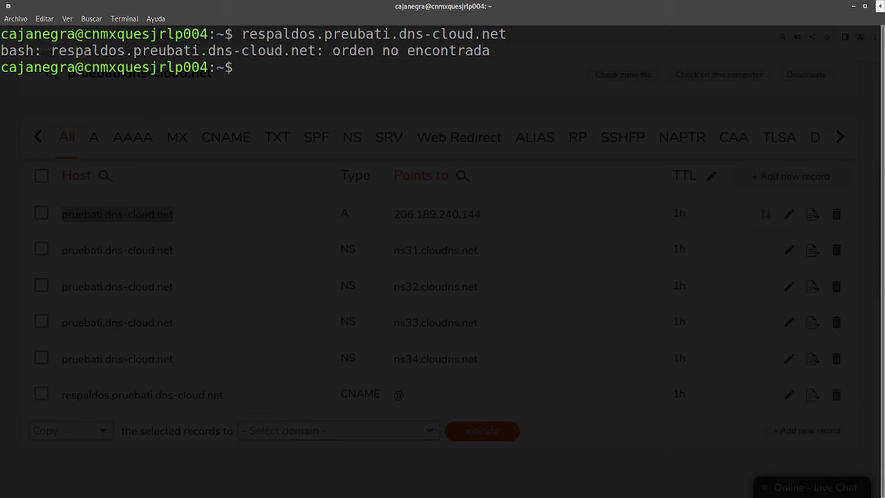
Rerun it as ping respaldos.preubati.dns-cloud.net and stop after six replies with 0% loss.
key("Up")
key("Home")
type("ping")
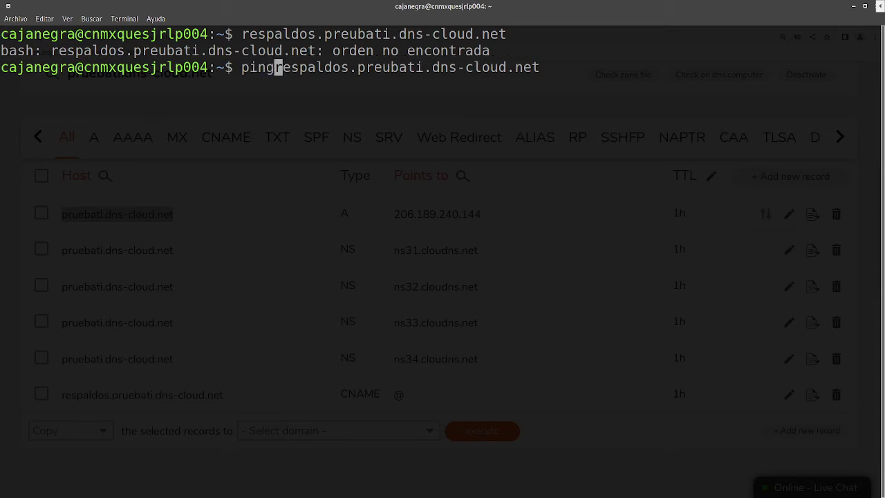
key("Return")
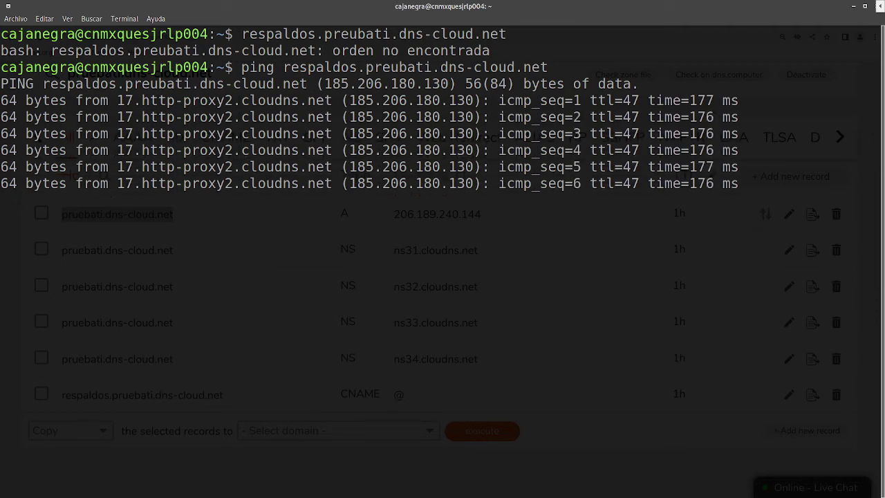
key("ctrl+c")
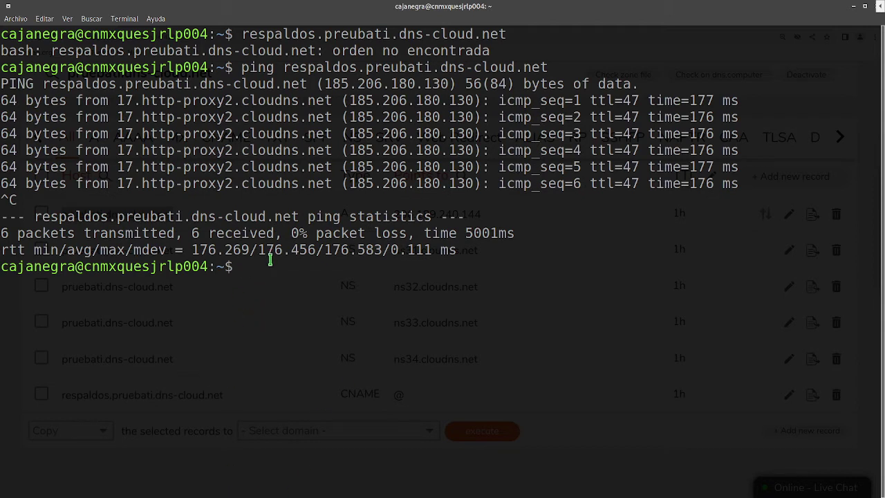
Return to ClouDNS, briefly open and close the respaldos CNAME editor, and scroll to the records.
key("alt+Tab")
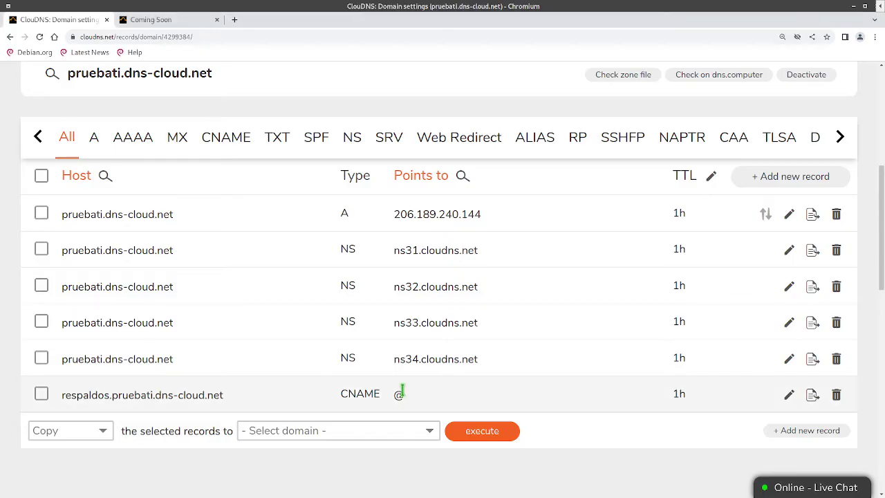
left_click(788, 395)
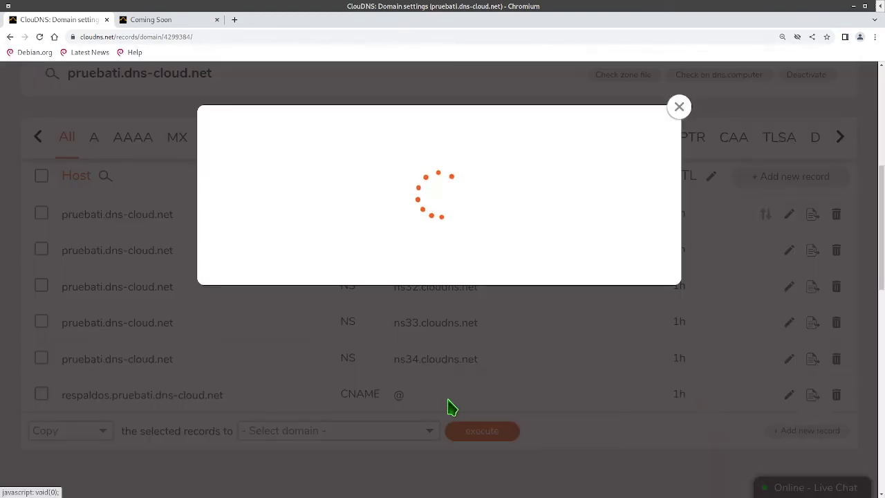
left_click(678, 109)
scroll(198, 385, "down", 2)
scroll(166, 352, "down", 1)
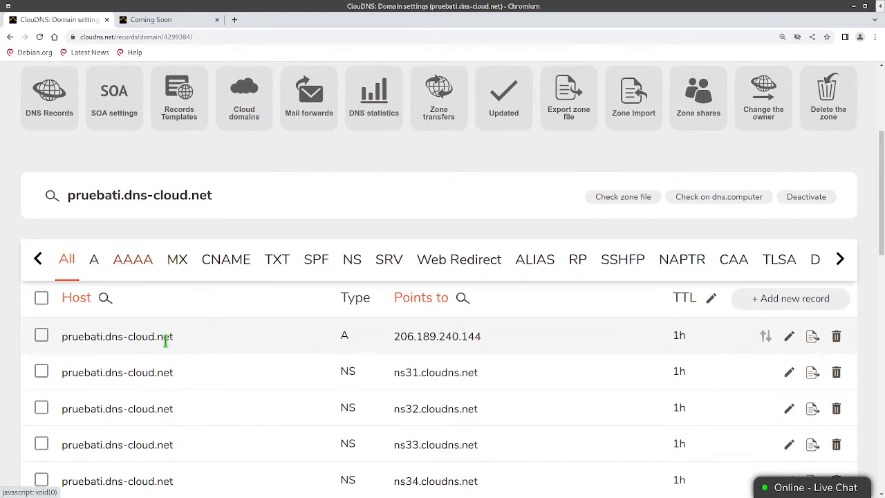
left_click_drag(169, 338, 62, 336)
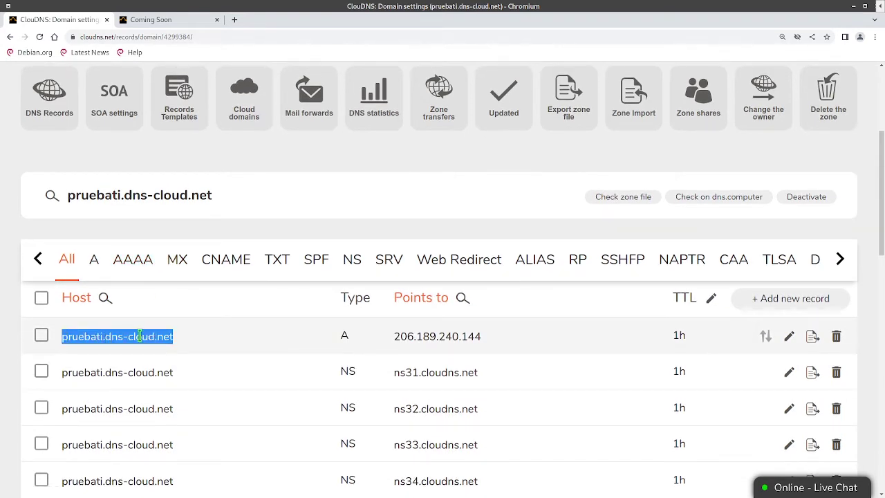
scroll(701, 382, "down", 1)
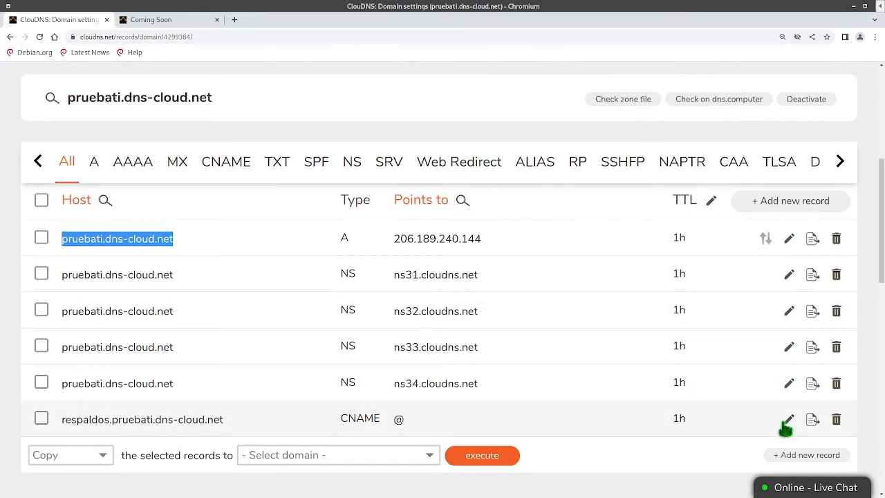
Replace the respaldos CNAME target @ with pruebati.dns-cloud.net and update the record.
left_click(789, 419)
left_click_drag(346, 359, 166, 377)
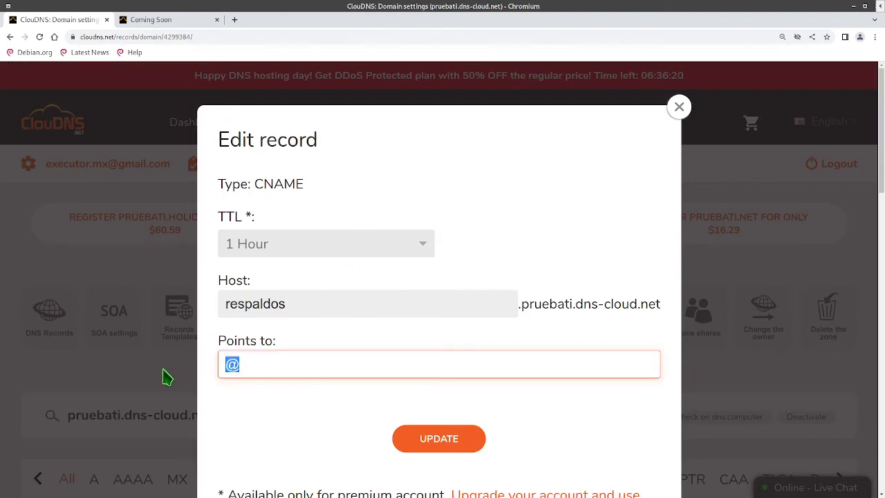
key("ctrl+v")
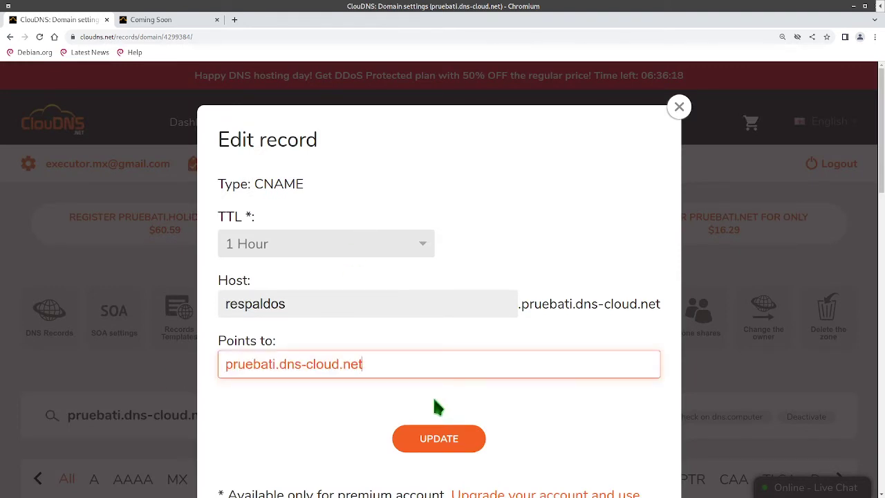
left_click_drag(362, 363, 221, 364)
scroll(322, 361, "down", 2)
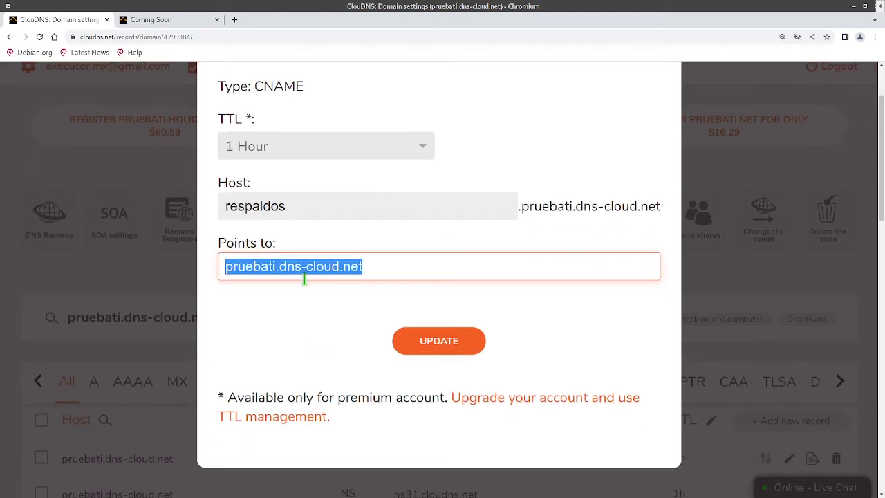
left_click(371, 266)
left_click(423, 349)
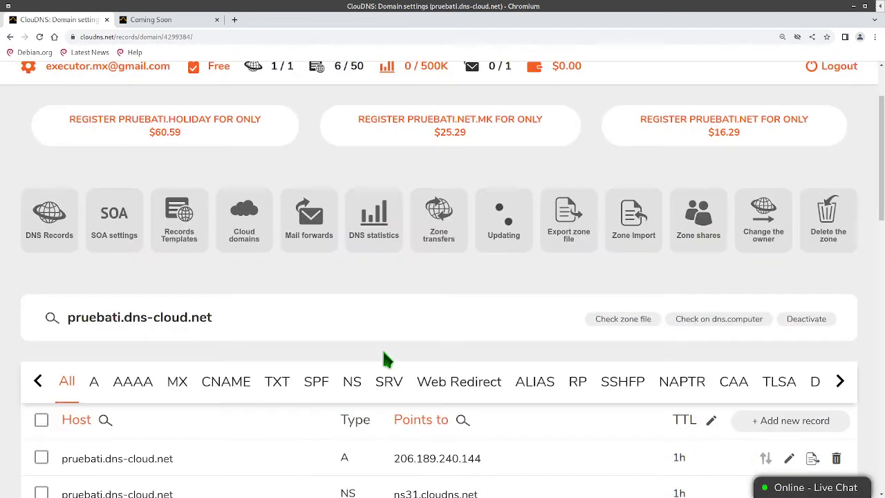
Scroll to the records and select the respaldos CNAME host and its pruebati.dns-cloud.net target.
scroll(382, 356, "down", 3)
scroll(382, 356, "down", 2)
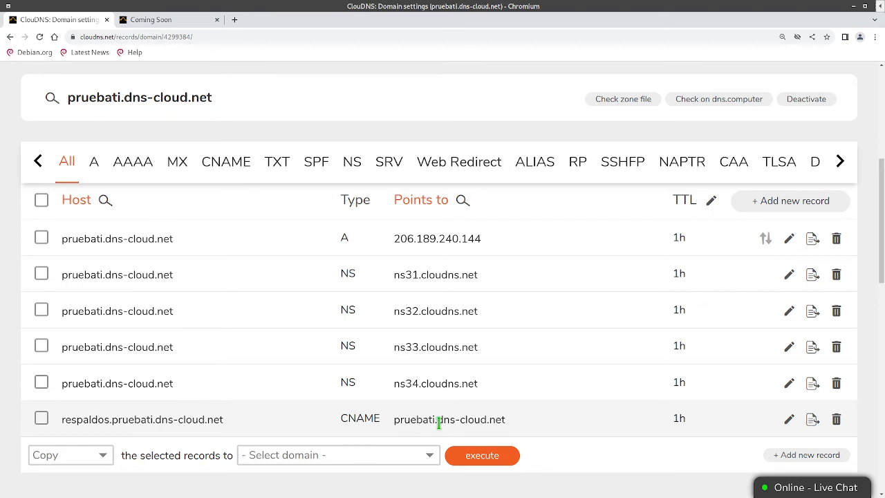
triple_click(484, 419)
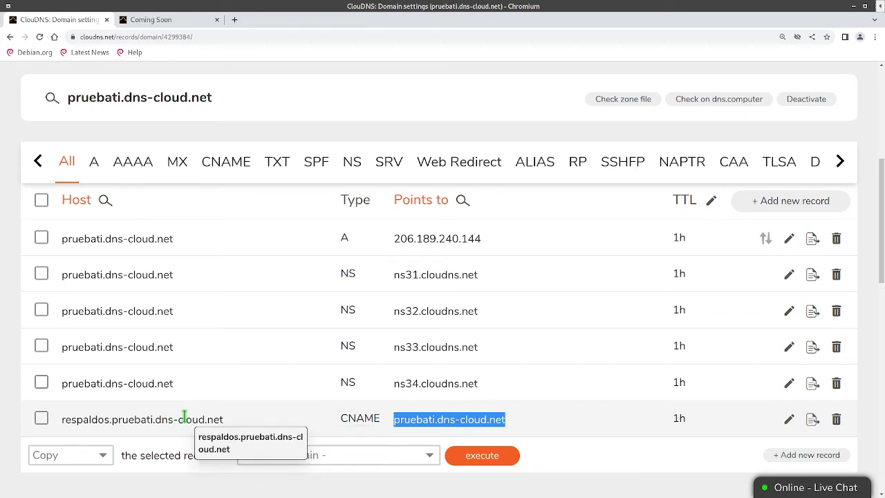
left_click_drag(183, 419, 52, 421)
left_click_drag(393, 419, 524, 428)
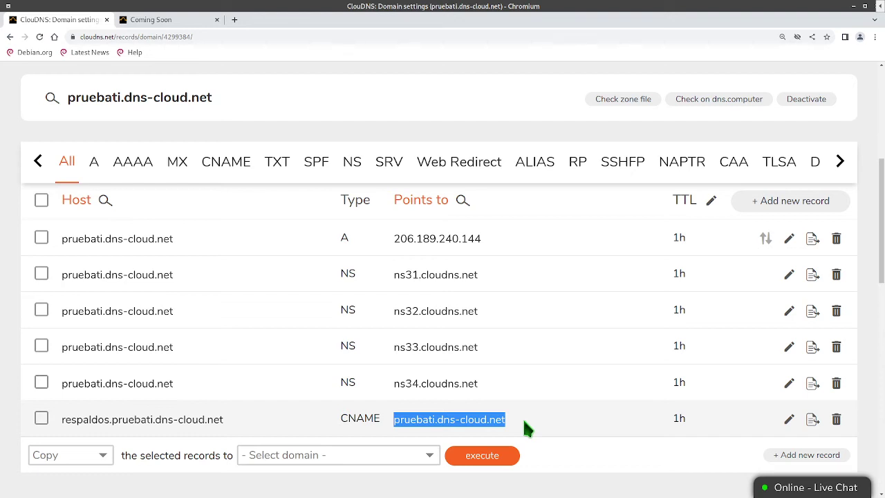
In the terminal, rerun the previous ping, stop it, and clear the screen.
key("alt+Tab")
key("Up")
key("Return")
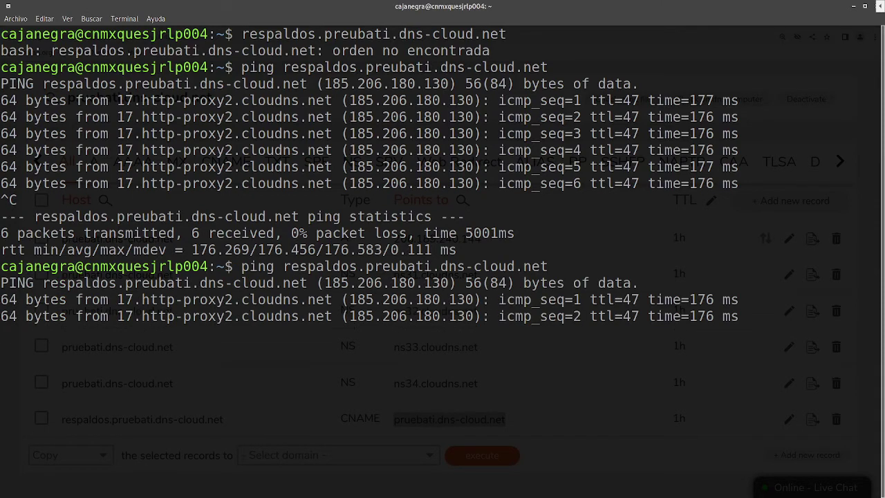
key("ctrl+l")
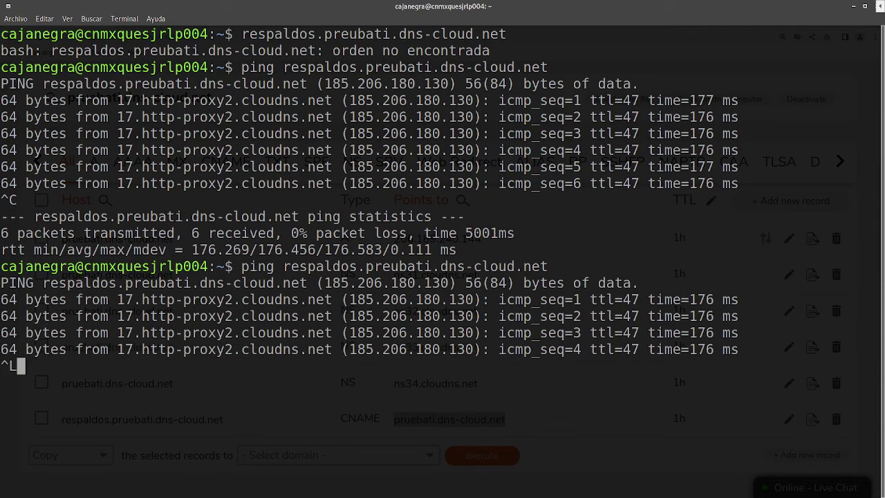
key("ctrl+c")
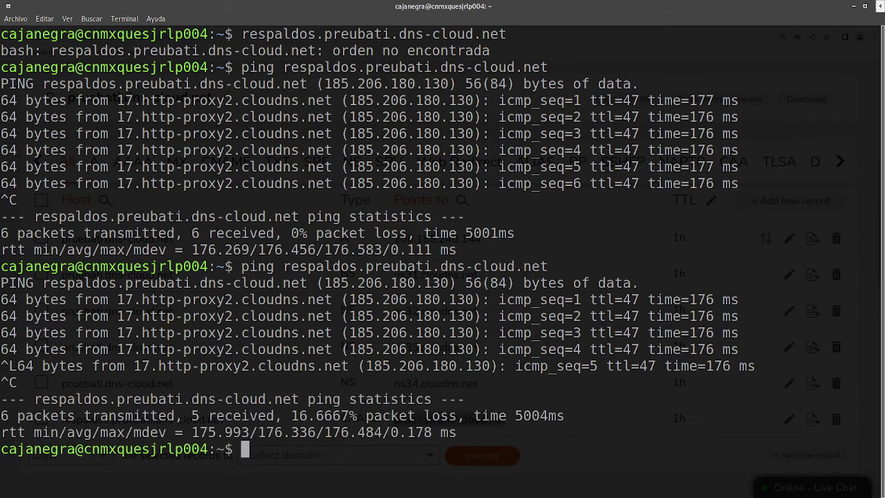
key("ctrl+l")
Ping respaldos again, stopping after 3 replies from 185.206.180.130, then return to the browser.
key("Up")
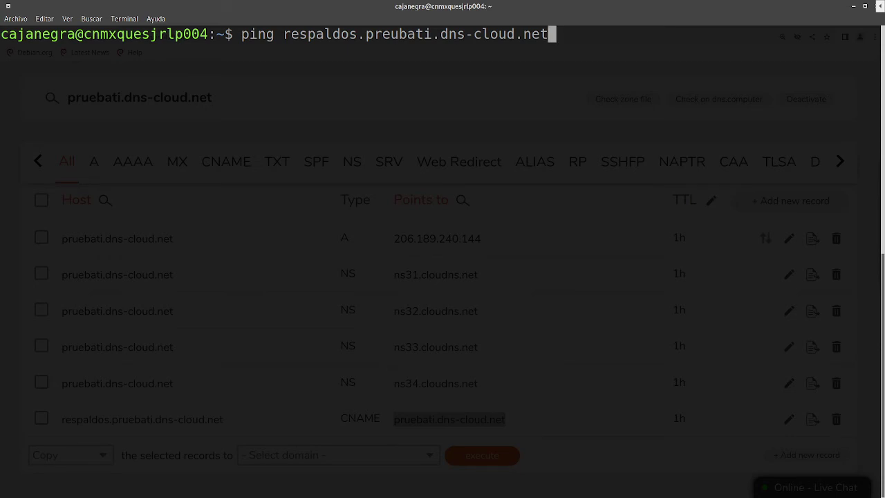
key("Return")
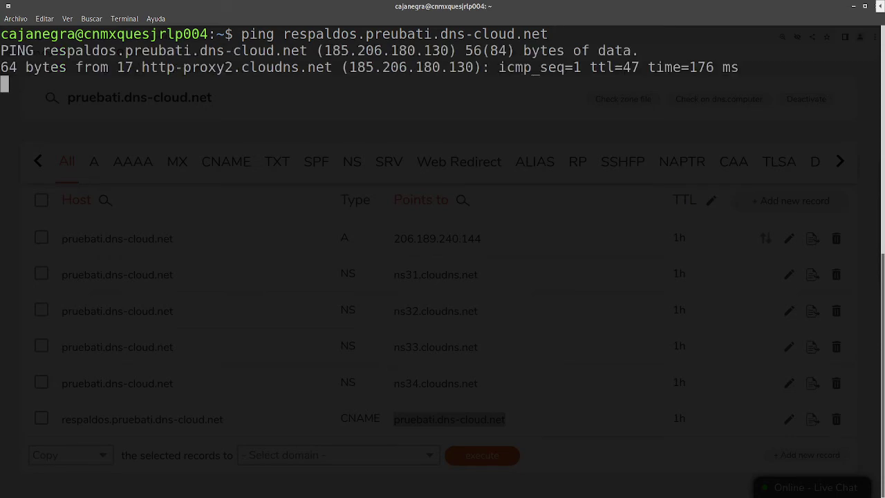
key("ctrl+c")
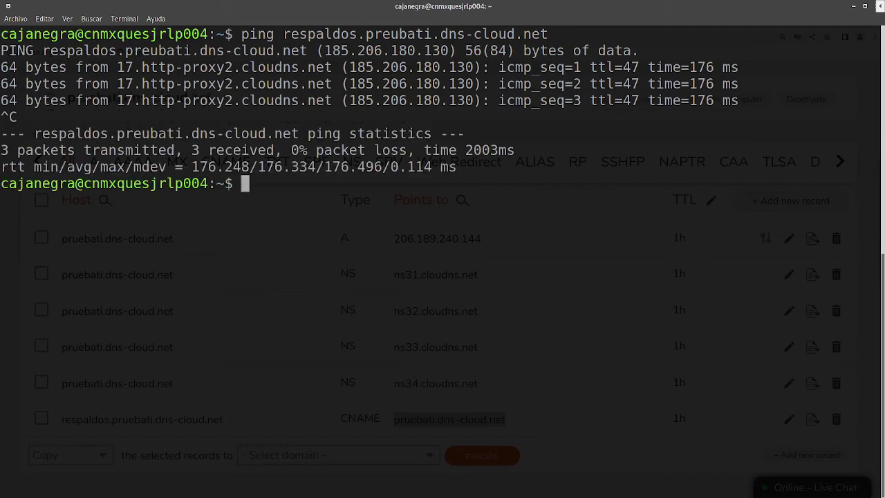
key("alt+Tab")
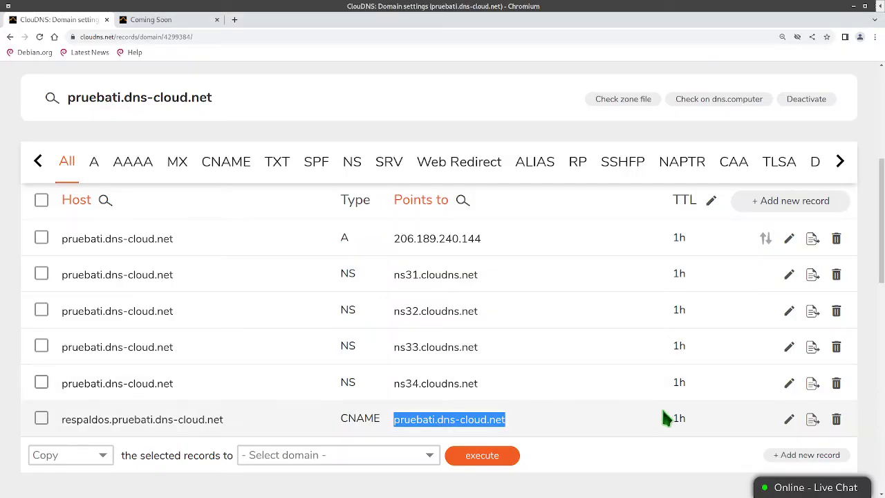
double_click(678, 418)
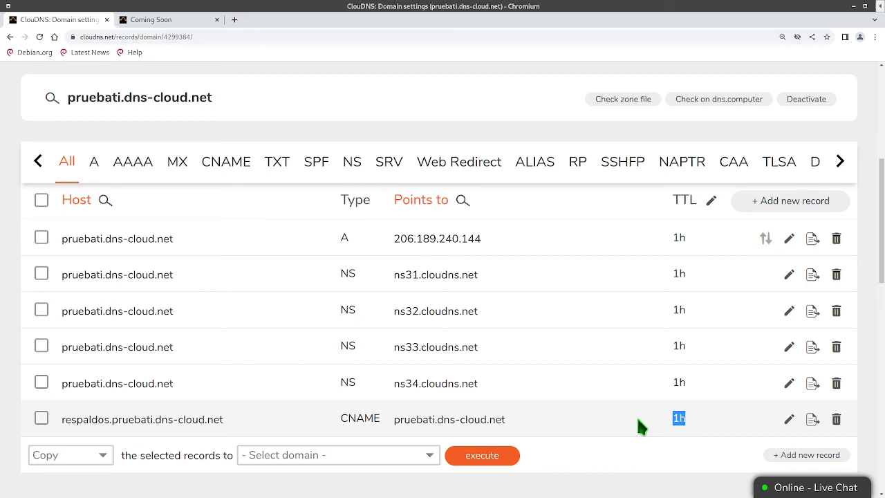
key("alt+Tab")
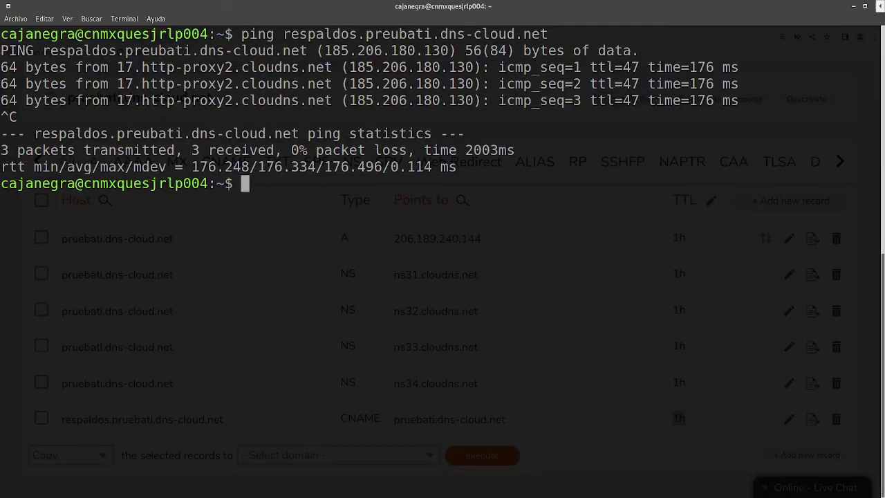
key("Up")
key("Return")
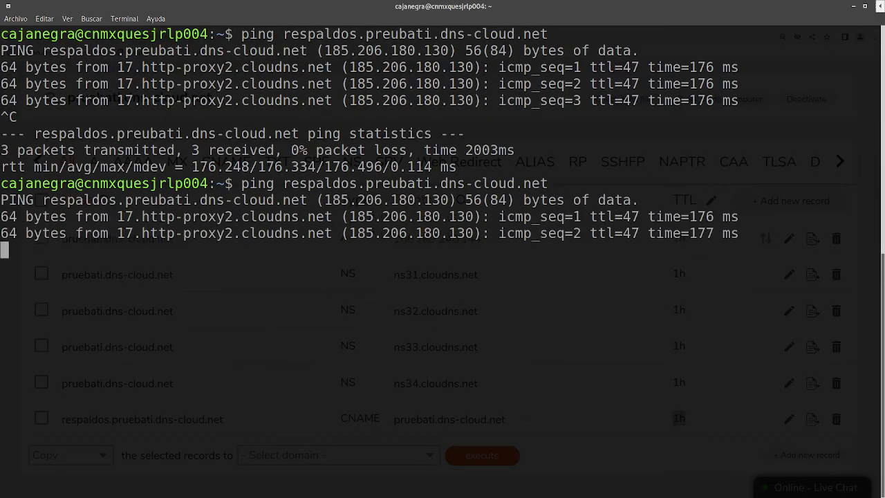
key("ctrl+c")
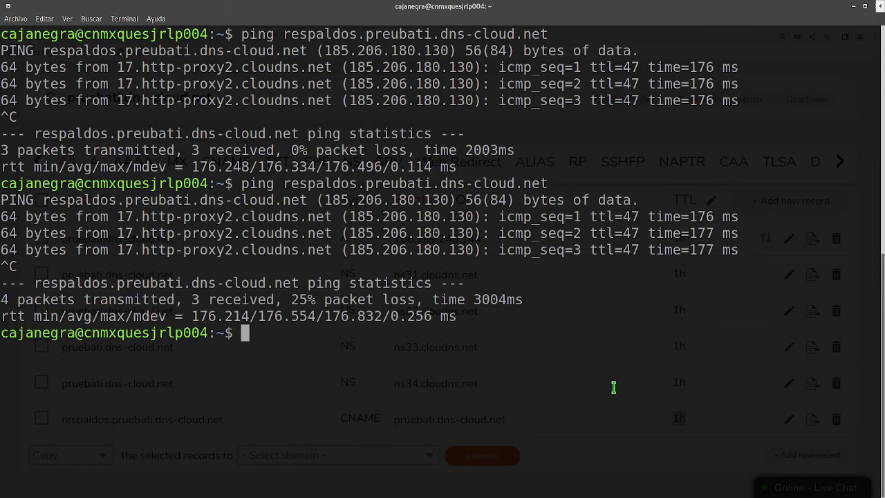
key("alt+Tab")
Highlight the A record's IP, clear the selection, and glance at the terminal.
left_click_drag(392, 238, 477, 239)
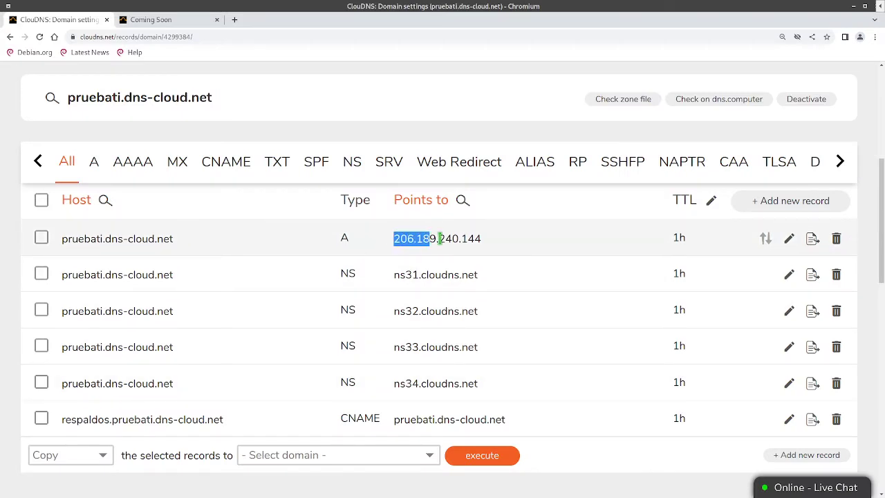
left_click(519, 421)
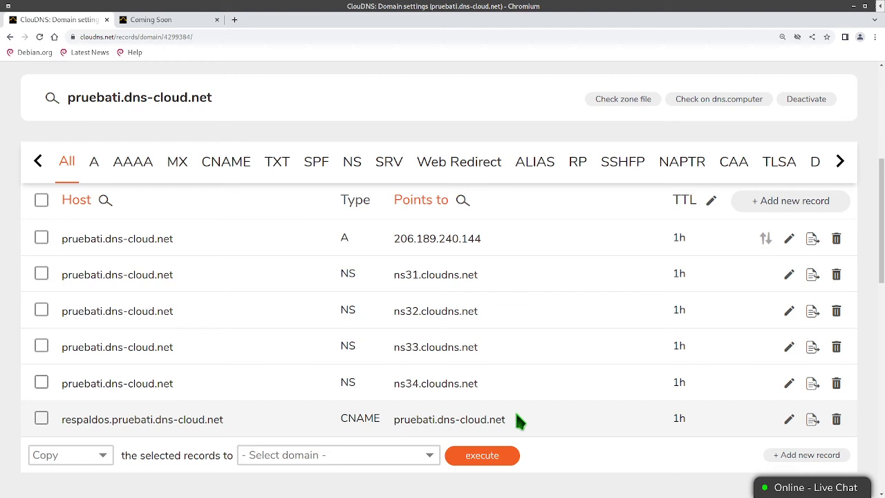
key("alt+Tab")
key("alt+Tab")
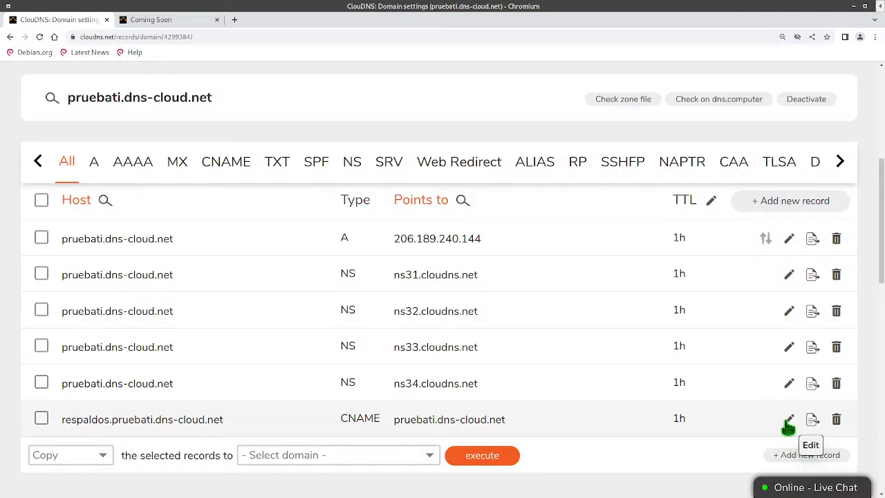
Edit the respaldos CNAME's Points to value to google.com and update it.
left_click(789, 421)
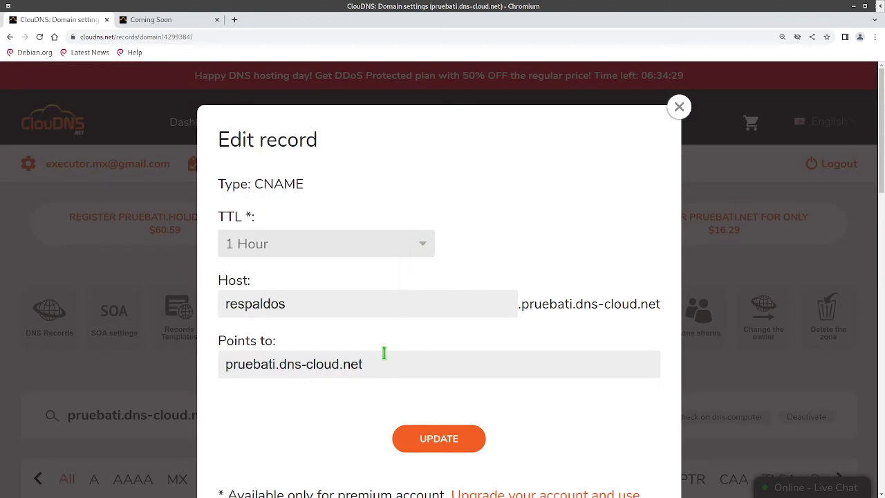
left_click_drag(384, 353, 126, 369)
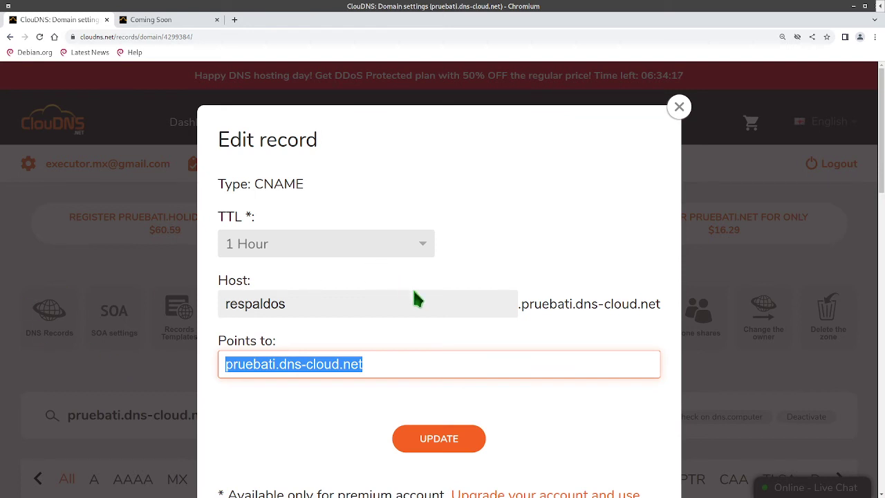
triple_click(403, 358)
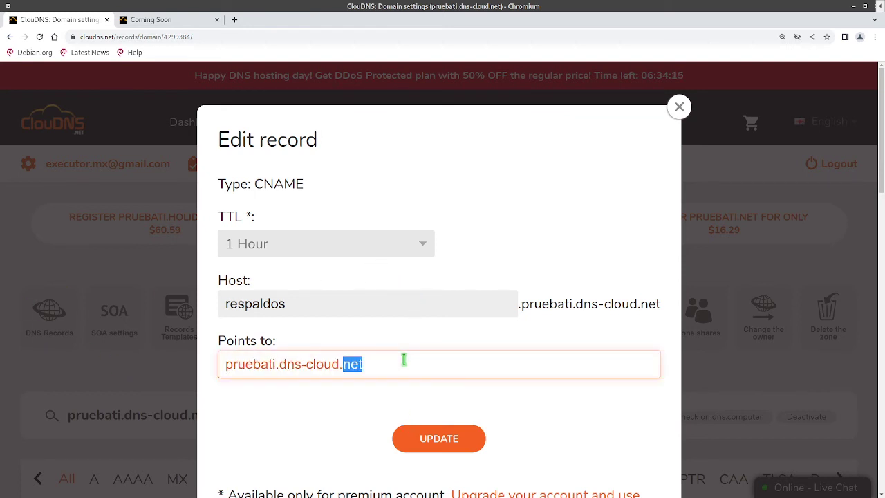
type("g")
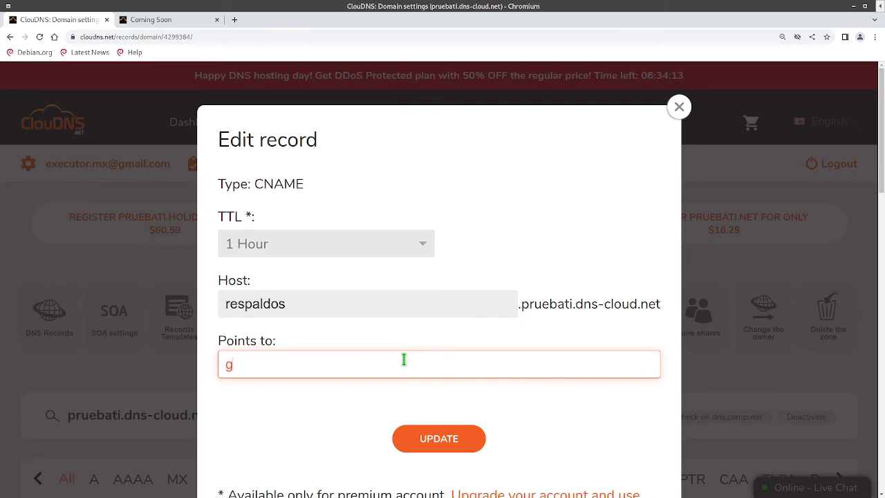
type("oogle.com")
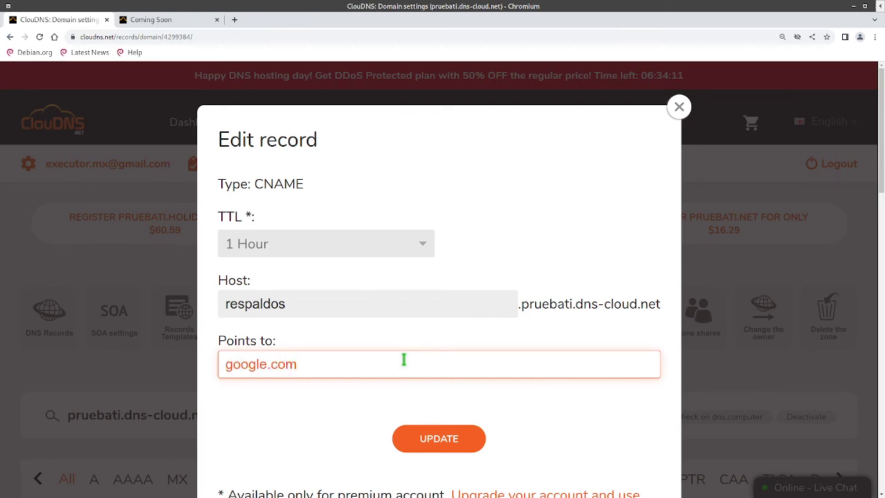
left_click(466, 447)
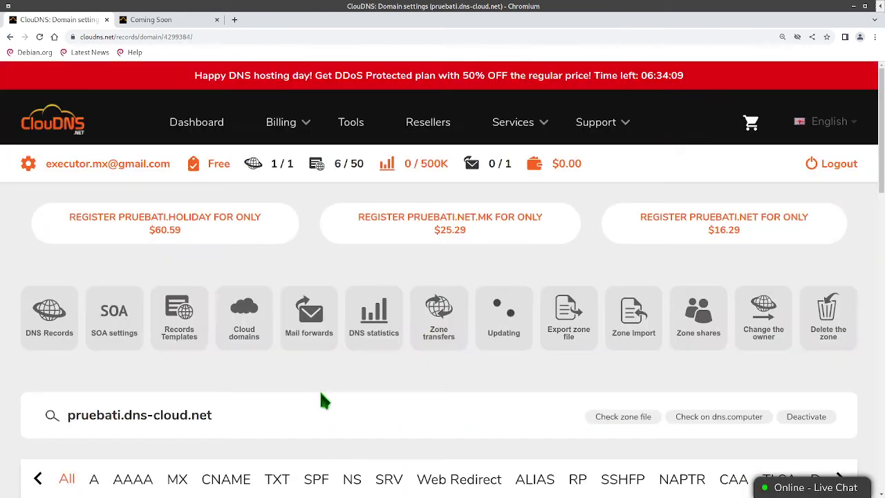
Scroll to the records list and select the respaldos CNAME host name.
scroll(320, 395, "down", 2)
scroll(288, 370, "down", 3)
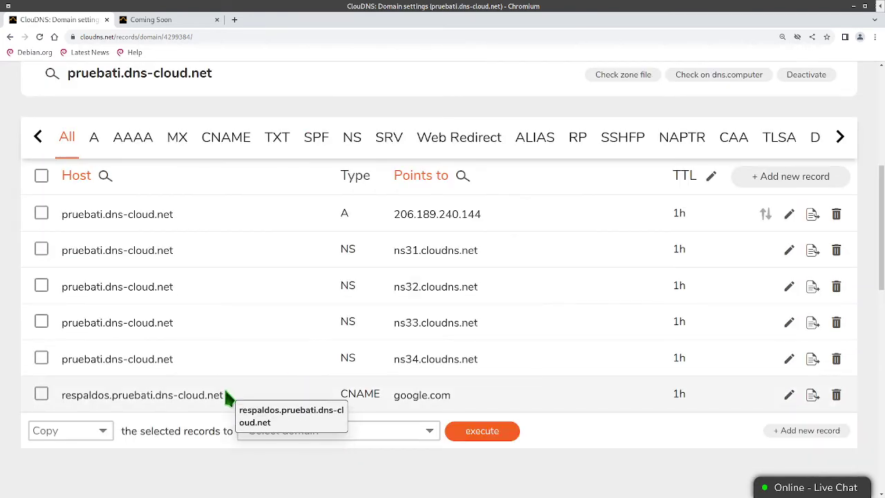
left_click_drag(224, 395, 58, 399)
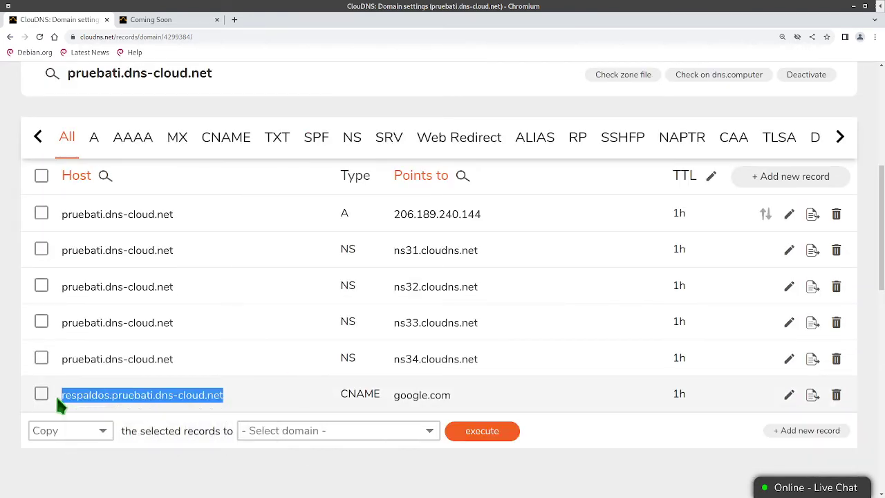
Rerun the ping against respaldos in the terminal, stop it, and return to Chromium.
key("alt+Tab")
key("Up")
key("Return")
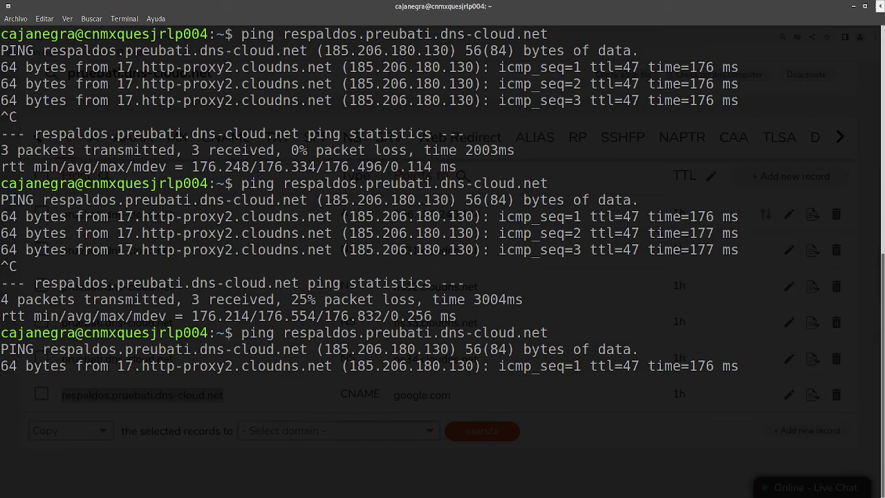
key("ctrl+c")
key("alt+Tab")
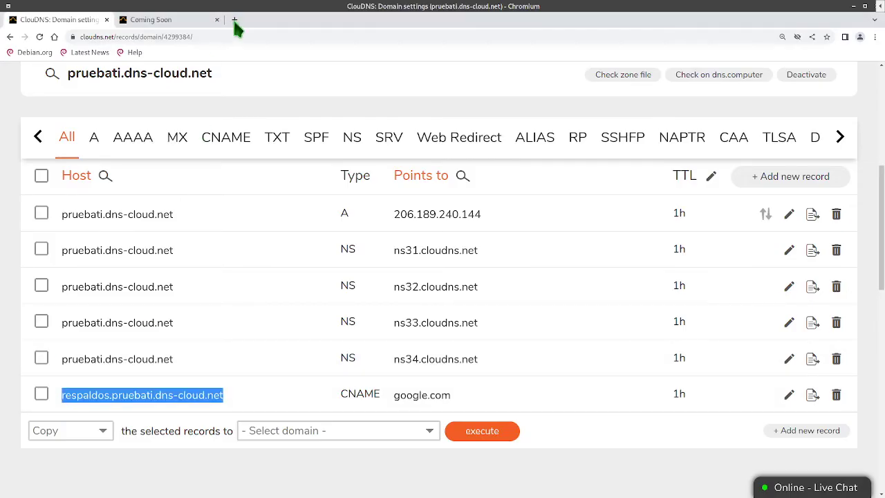
Load respaldos.pruebati.dns-cloud.net in a new tab, showing the Success! page.
left_click(234, 19)
key("ctrl+v")
key("Return")
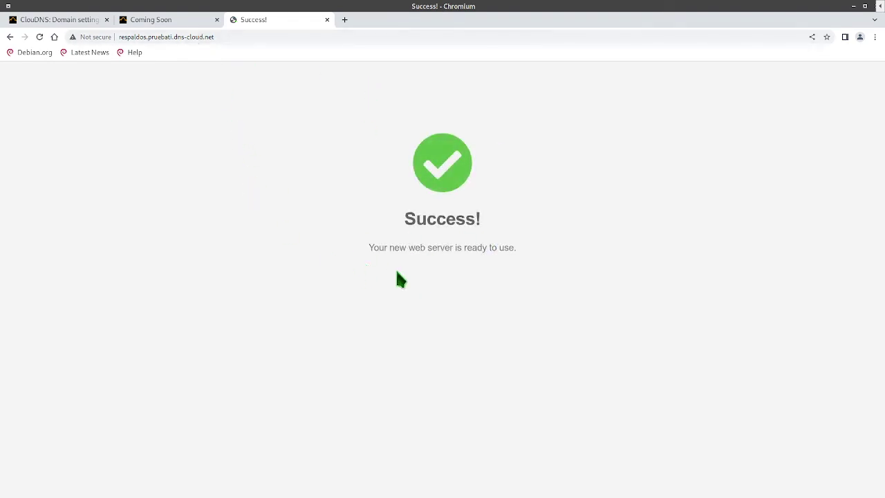
Reload the Coming Soon site for comparison, then return to the ClouDNS records page.
left_click(159, 21)
left_click(235, 37)
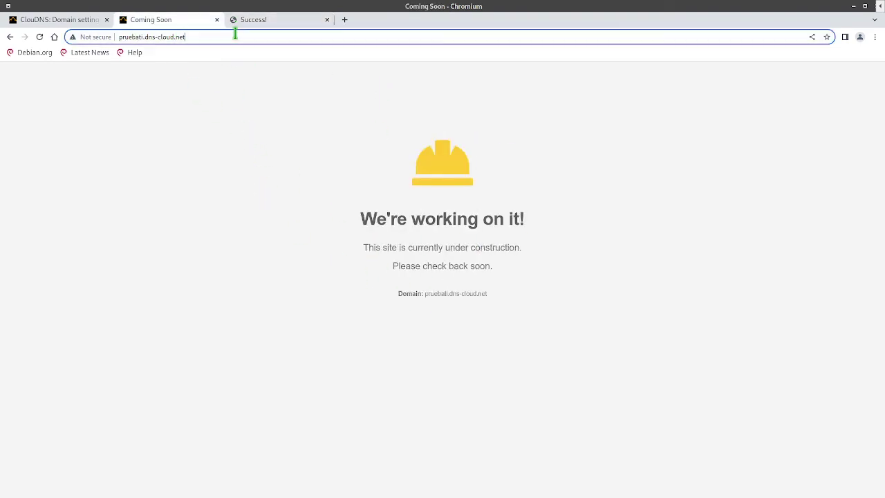
key("Return")
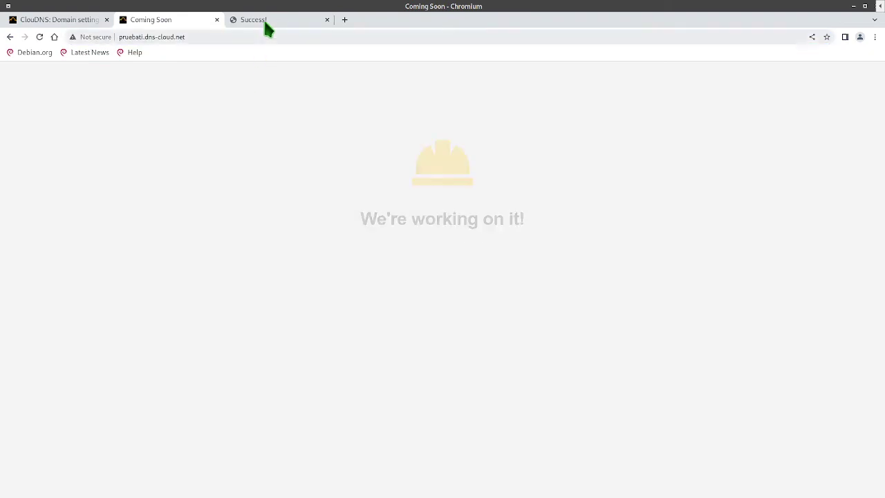
left_click(264, 20)
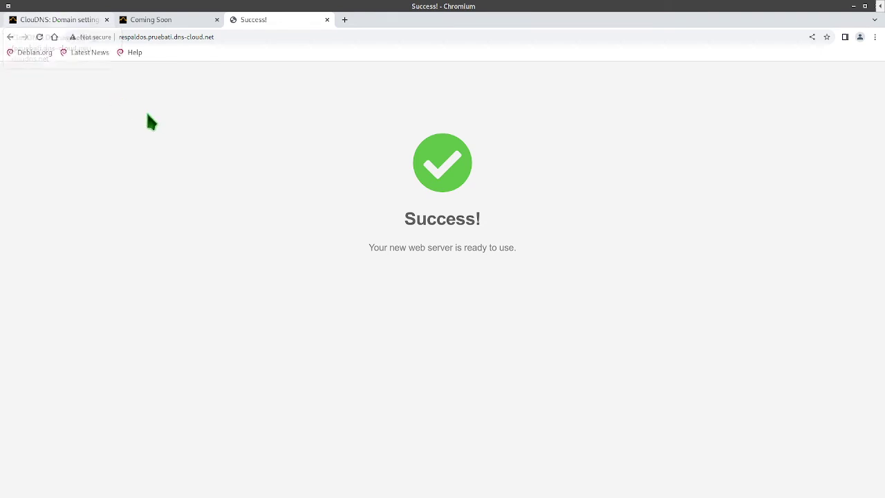
left_click(80, 21)
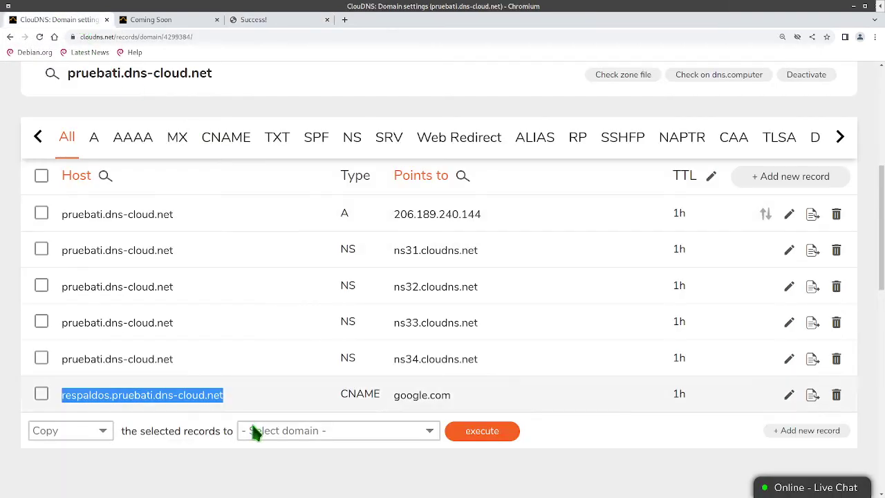
left_click(282, 467)
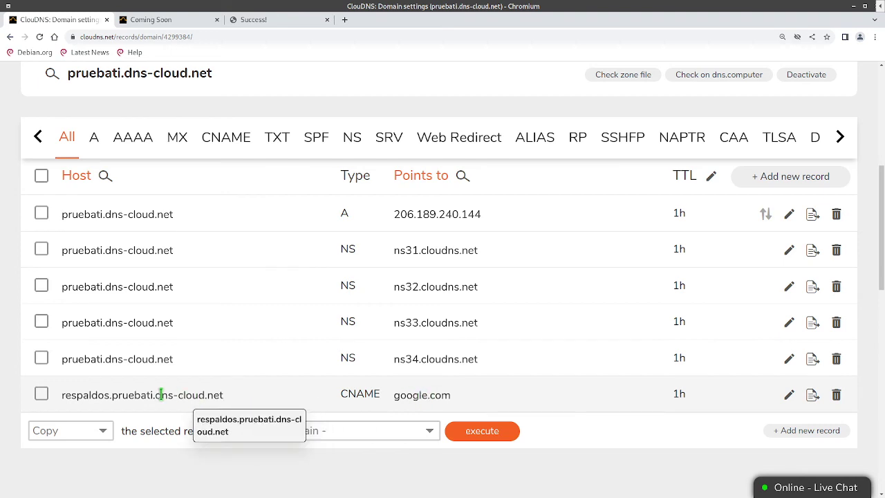
left_click_drag(60, 391, 239, 399)
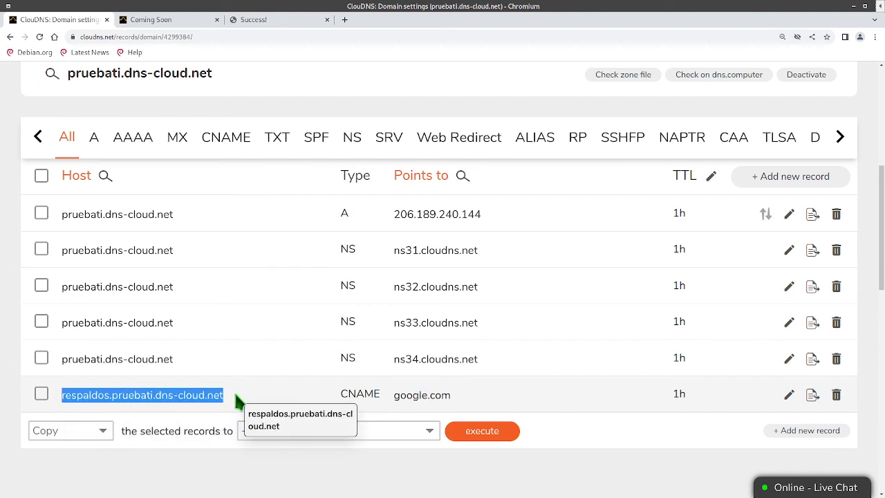
left_click_drag(390, 401, 460, 409)
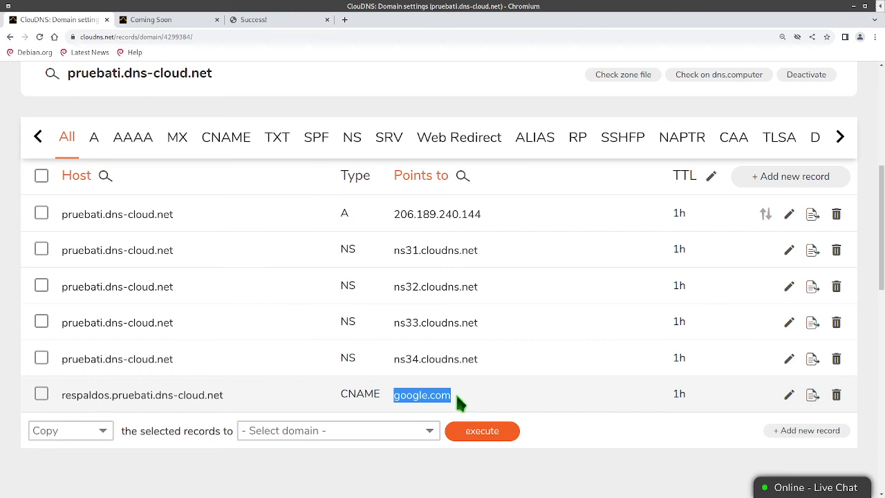
left_click_drag(225, 395, 61, 395)
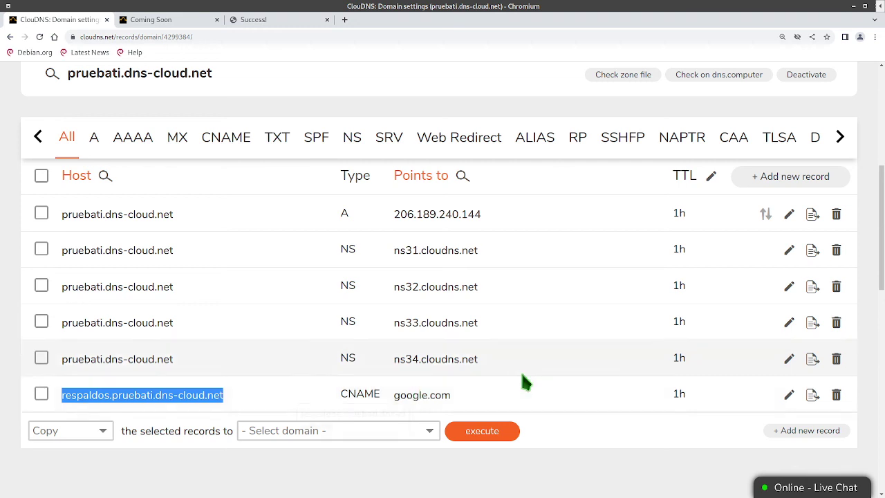
left_click_drag(474, 400, 382, 396)
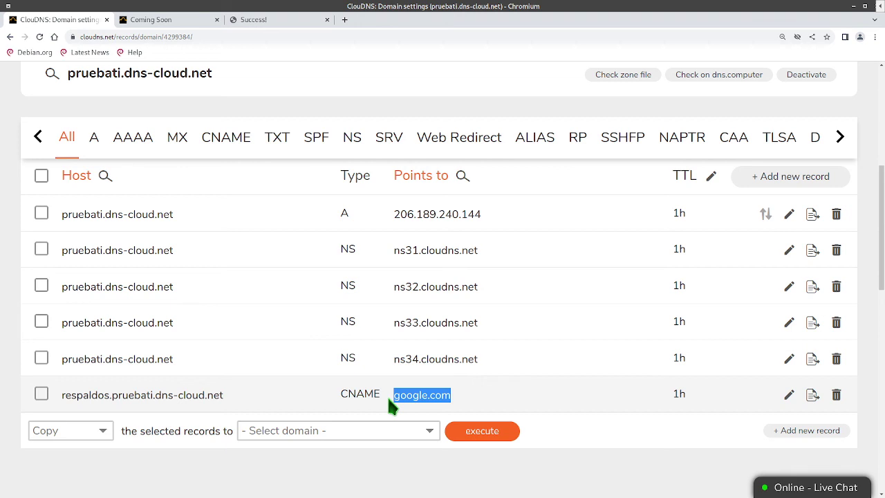
left_click_drag(393, 394, 450, 395)
Reload the respaldos Success! page to confirm it still loads, then close that tab.
left_click(277, 20)
left_click(286, 39)
key("Return")
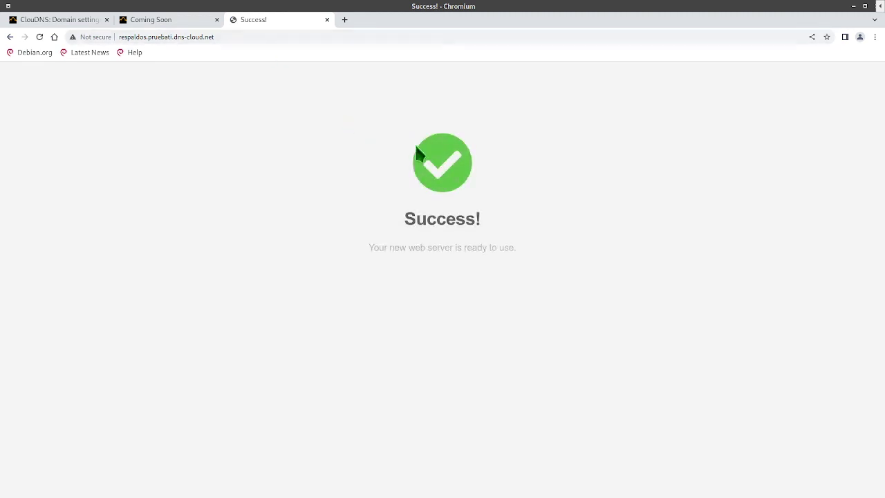
left_click(202, 36)
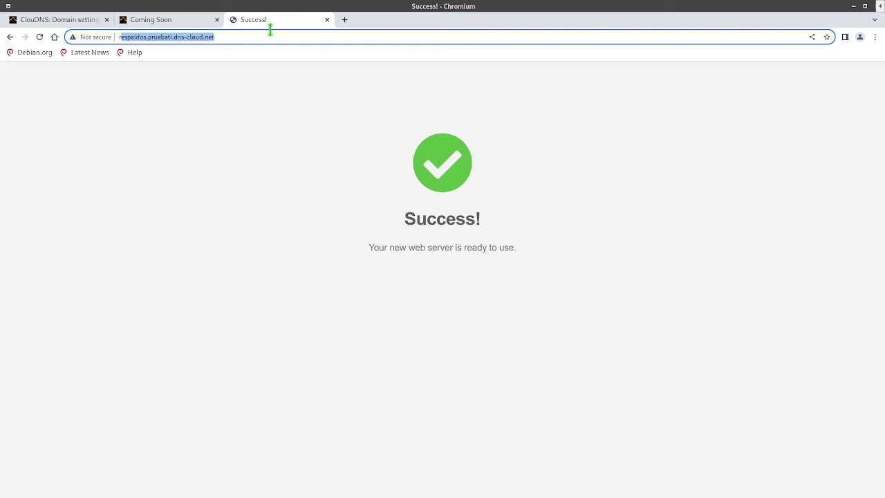
left_click(328, 20)
left_click(61, 21)
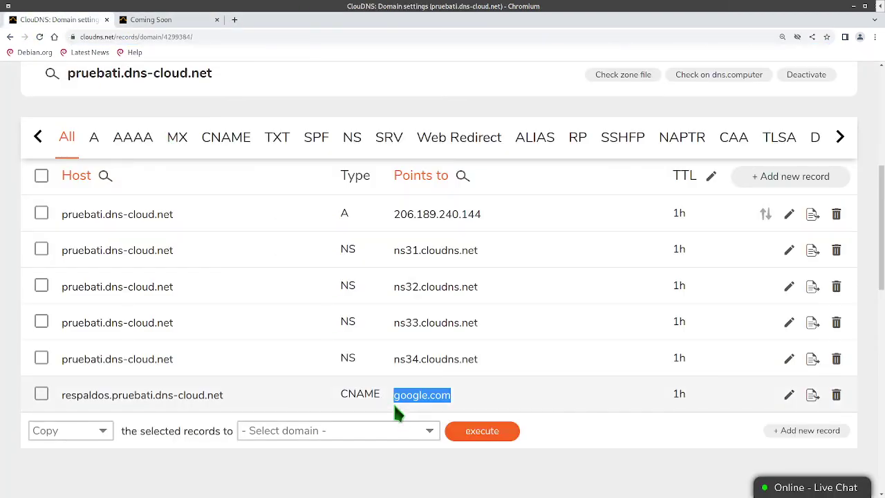
left_click(399, 419)
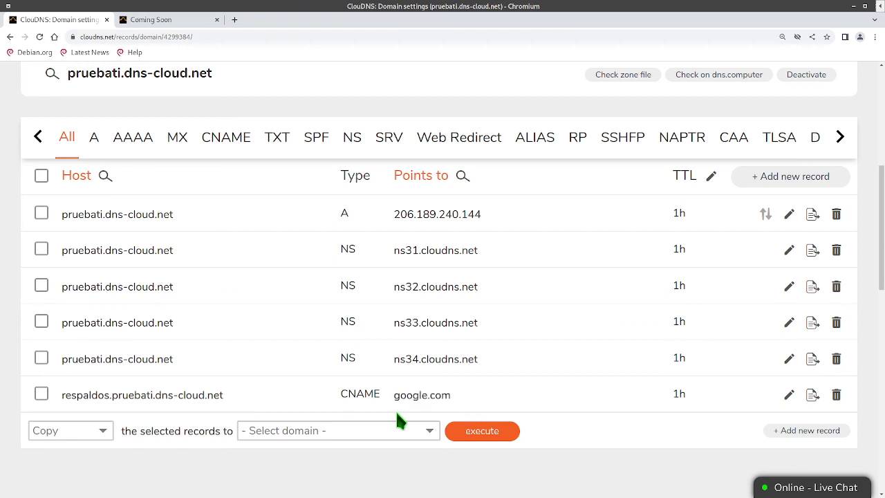